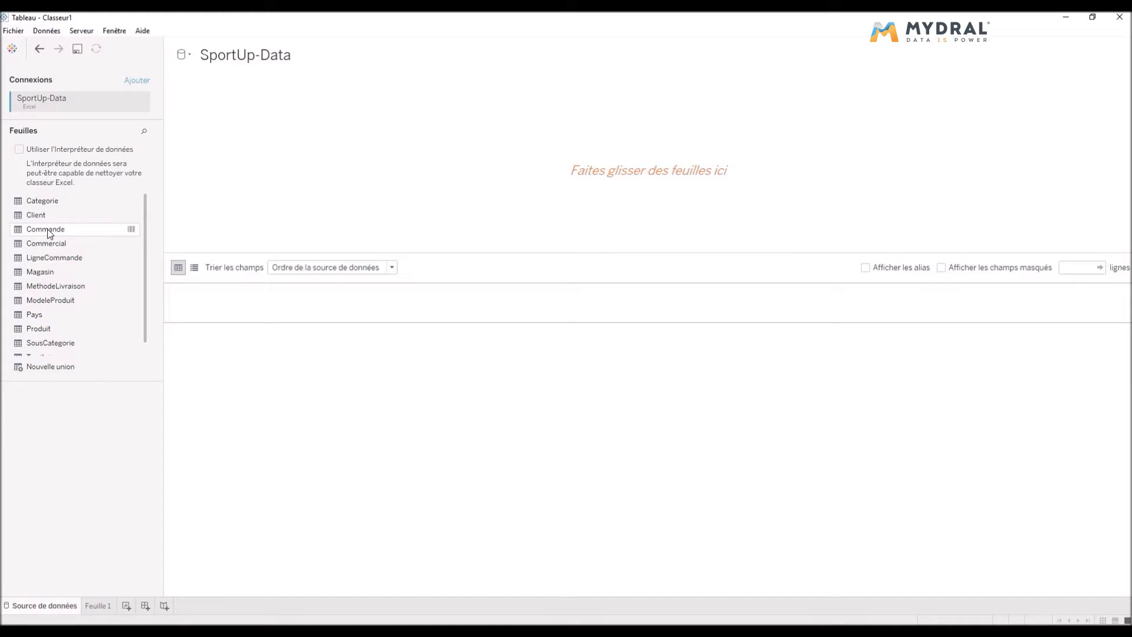
# Step: Build the data source from the Commande sheet joined with the LigneCommande, Commercial and Client sheets
pyautogui.moveTo(47, 229); pyautogui.dragTo(243, 136)
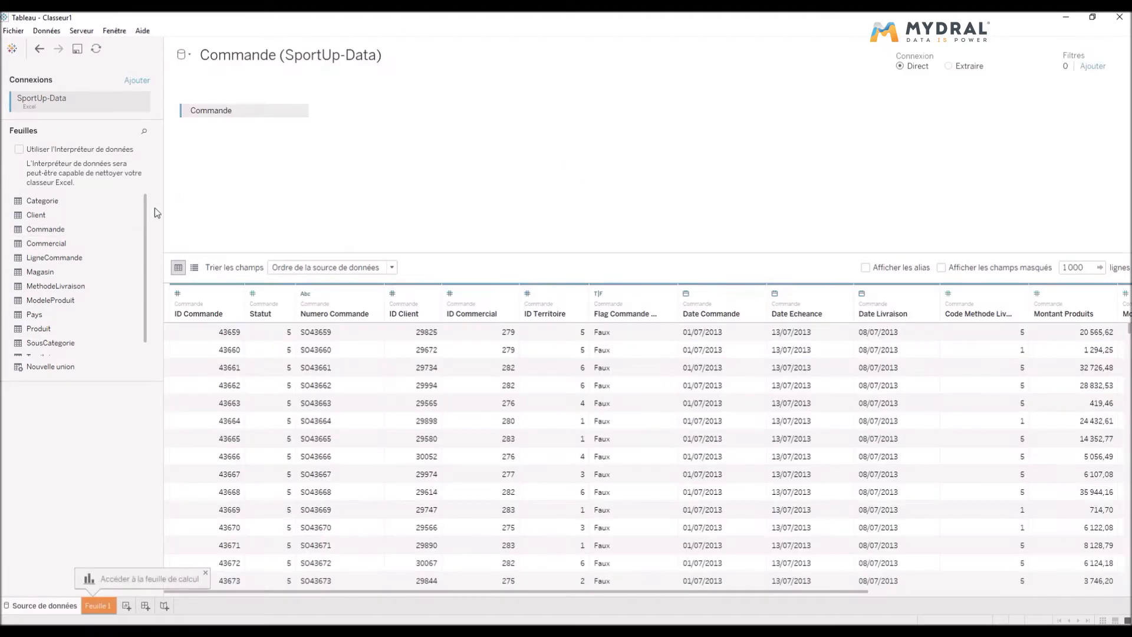
pyautogui.moveTo(56, 258); pyautogui.dragTo(393, 128)
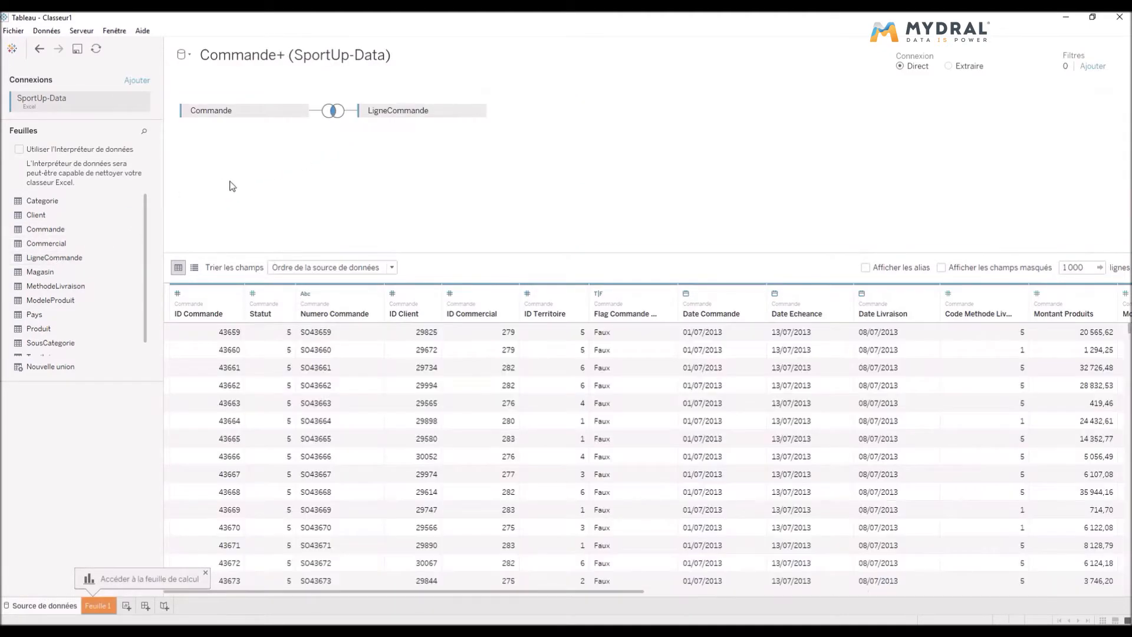
pyautogui.moveTo(65, 244); pyautogui.dragTo(357, 177)
pyautogui.moveTo(63, 215); pyautogui.dragTo(389, 208)
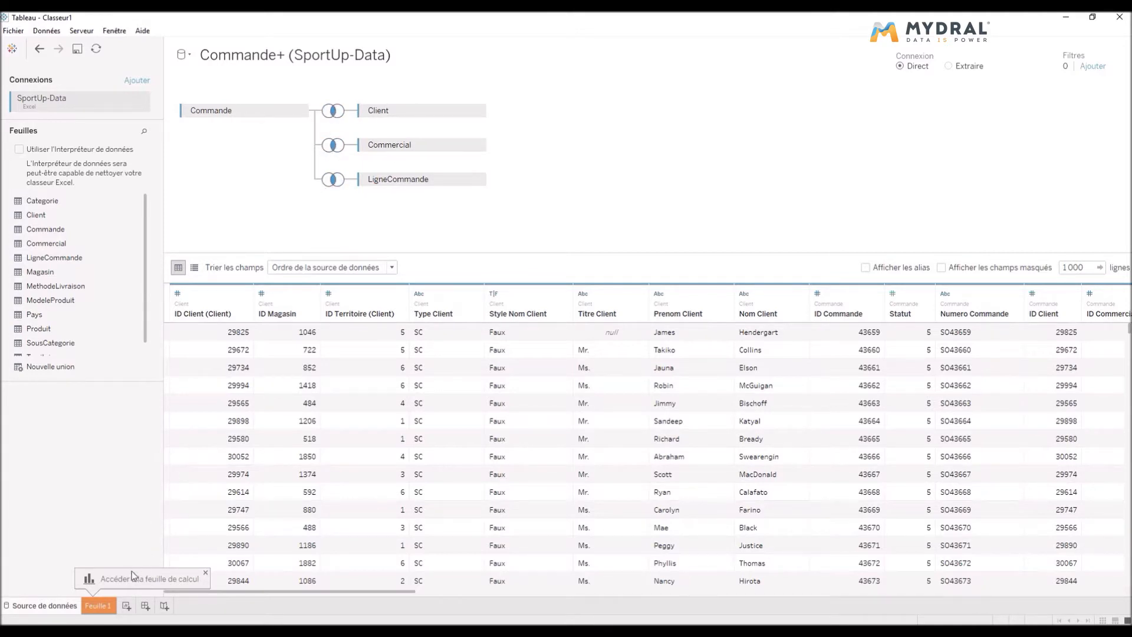
# Step: On Feuille 1, create a discrete line chart of Montant Ligne by Date Commande from the suggested charts
pyautogui.click(98, 608)
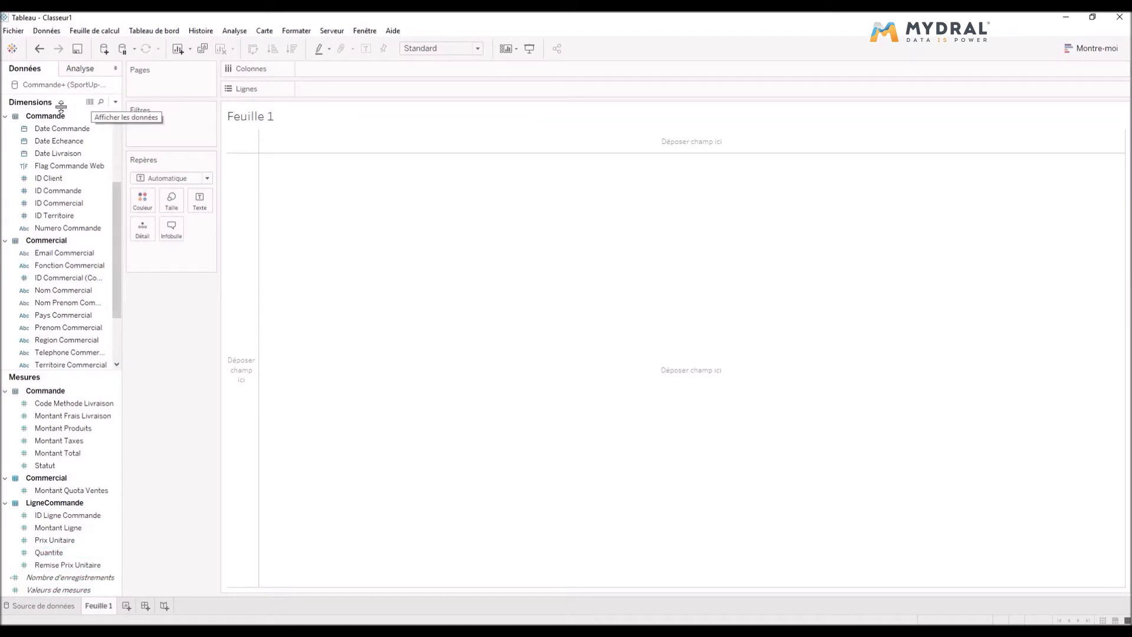
pyautogui.click(42, 128)
pyautogui.click(53, 276)
pyautogui.click(56, 131)
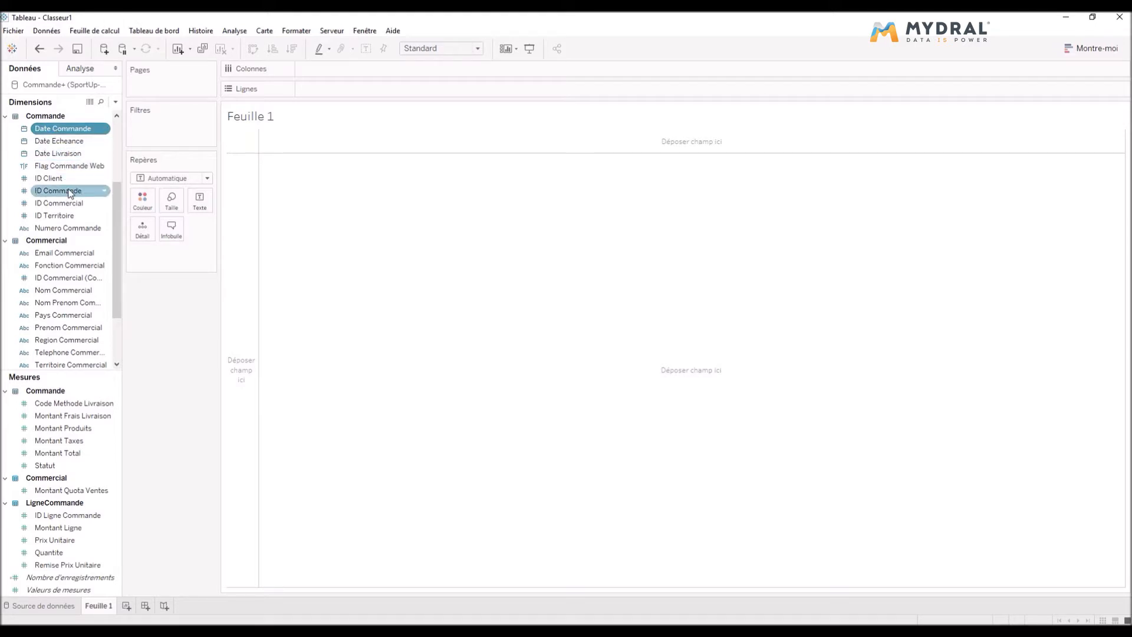
pyautogui.keyDown('ctrl'); pyautogui.click(91, 530); pyautogui.keyUp('ctrl')
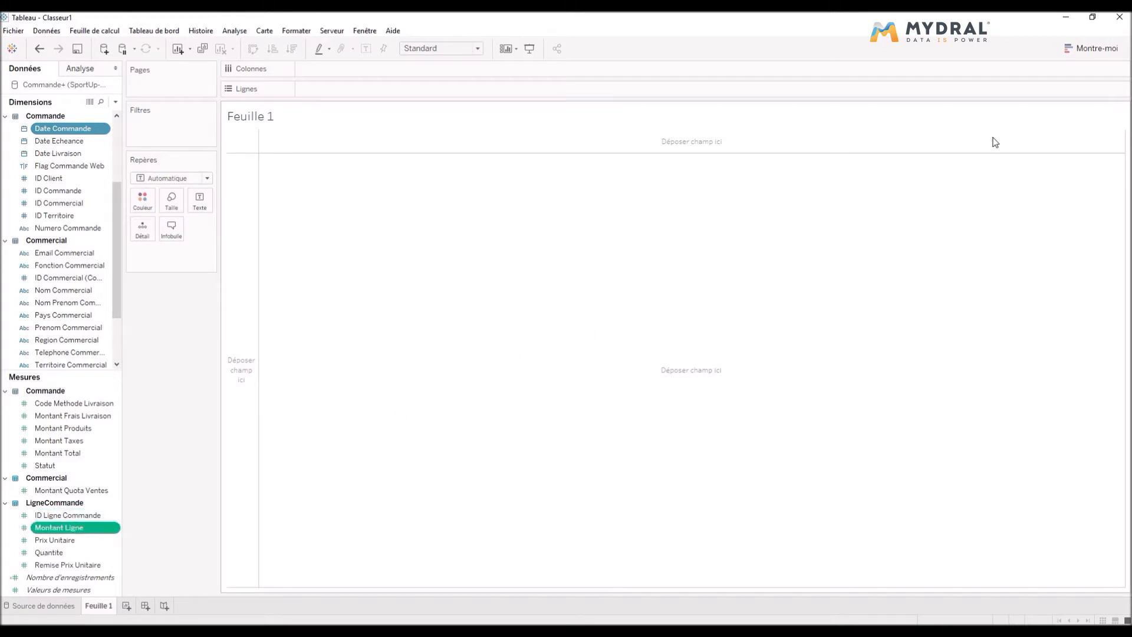
pyautogui.click(1094, 47)
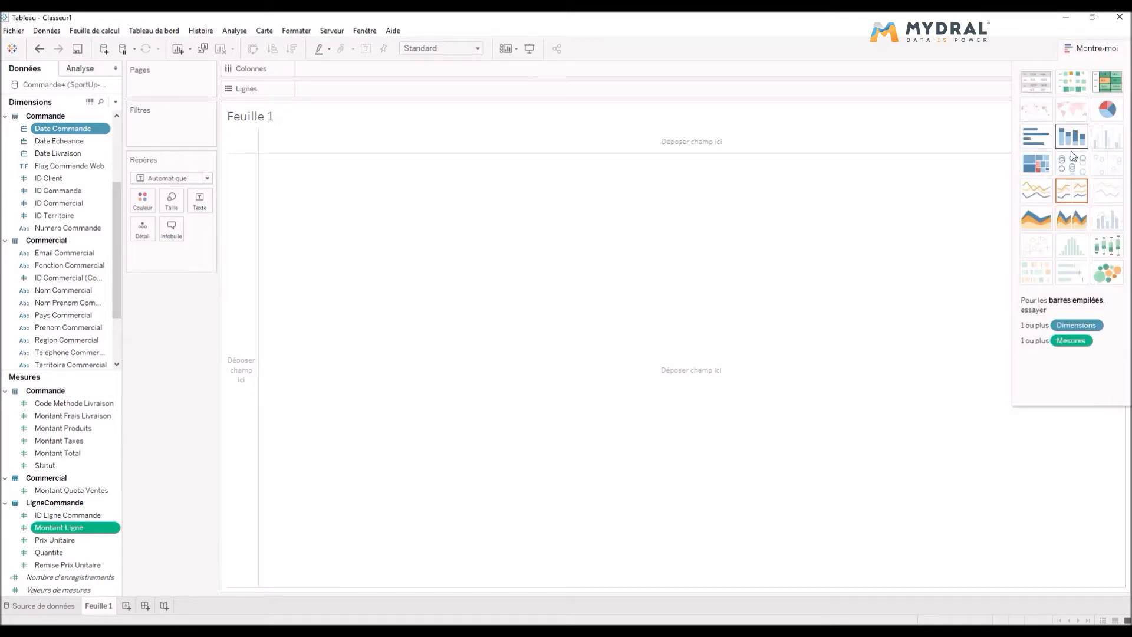
pyautogui.click(1072, 191)
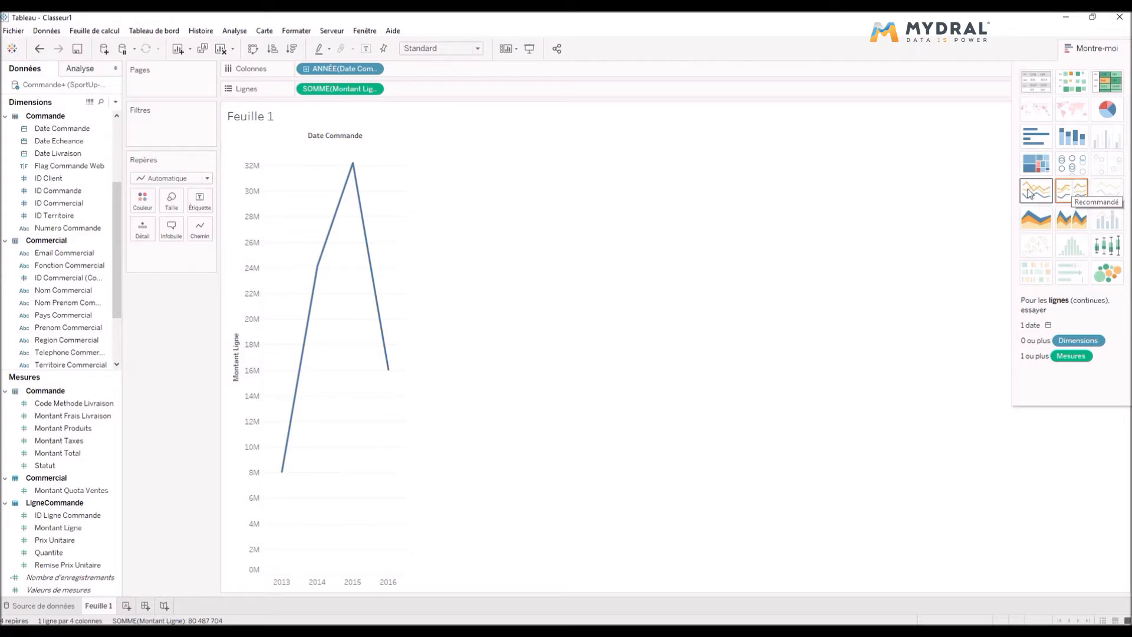
# Step: Break Date Commande down to months without the quarter level, and color the lines by year
pyautogui.click(307, 69)
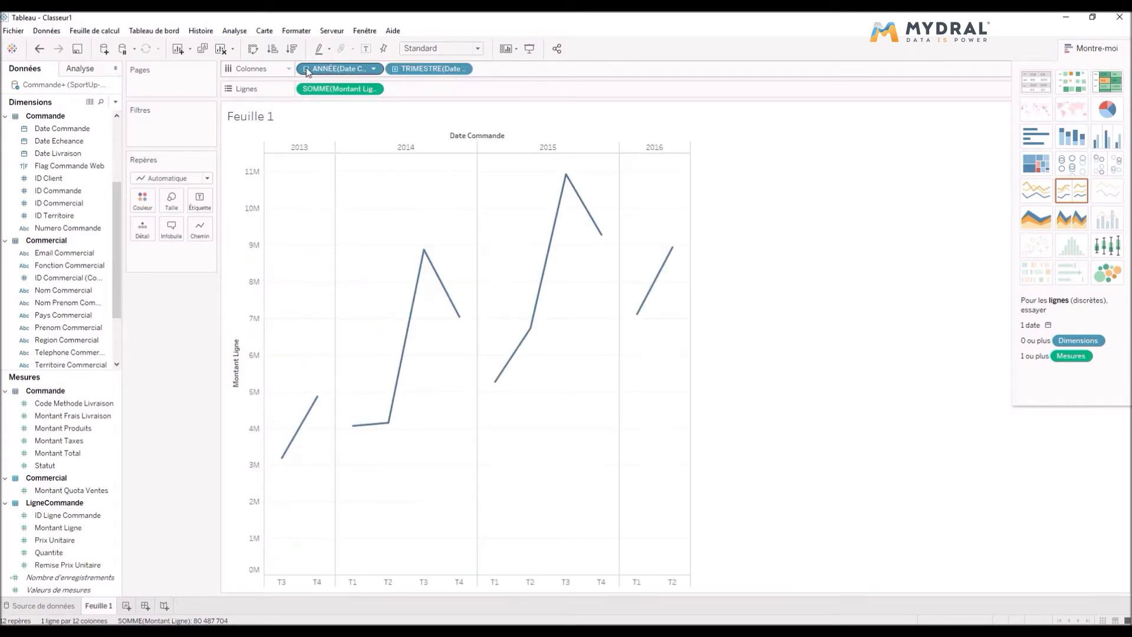
pyautogui.click(395, 69)
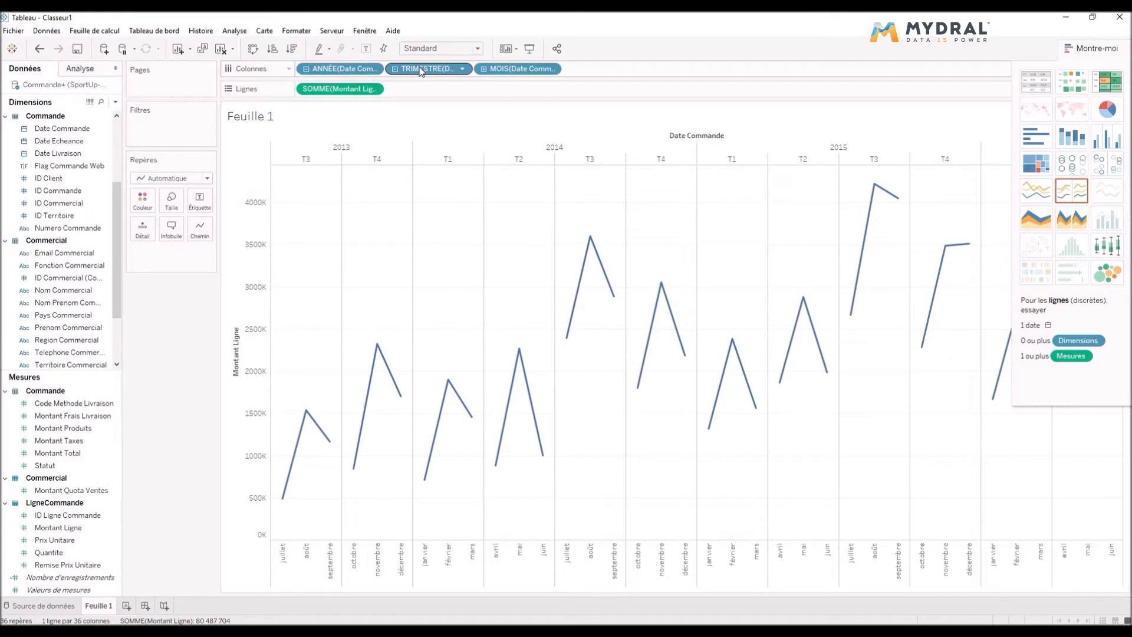
pyautogui.moveTo(421, 71); pyautogui.dragTo(422, 77)
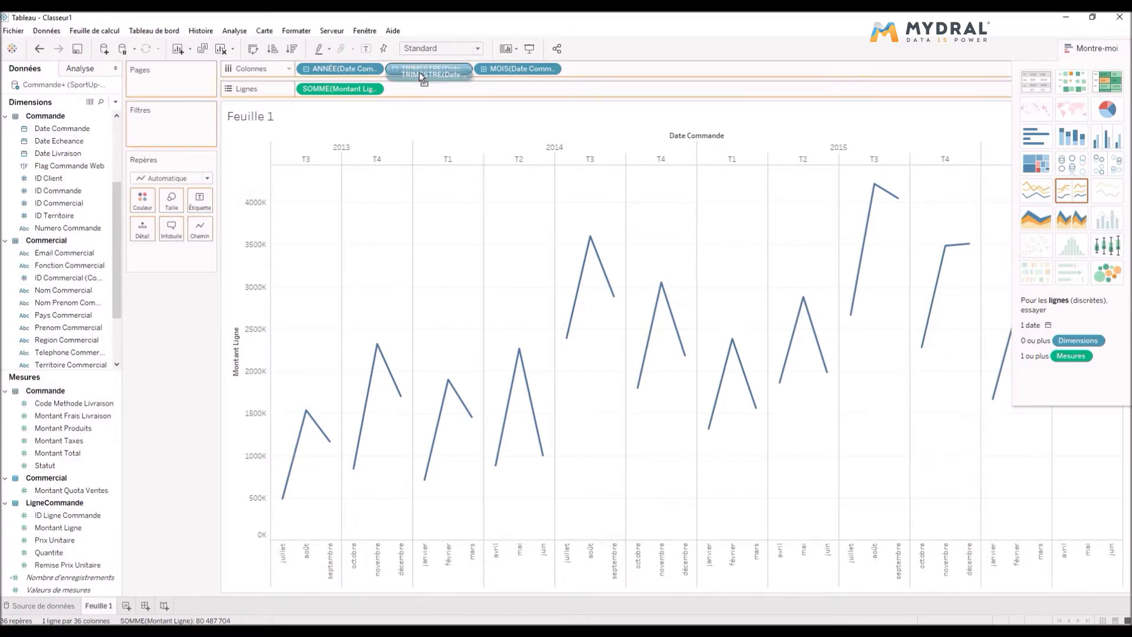
pyautogui.moveTo(420, 73)
pyautogui.mouseDown()
pyautogui.moveTo(424, 109)
pyautogui.moveTo(435, 108)
pyautogui.mouseUp()
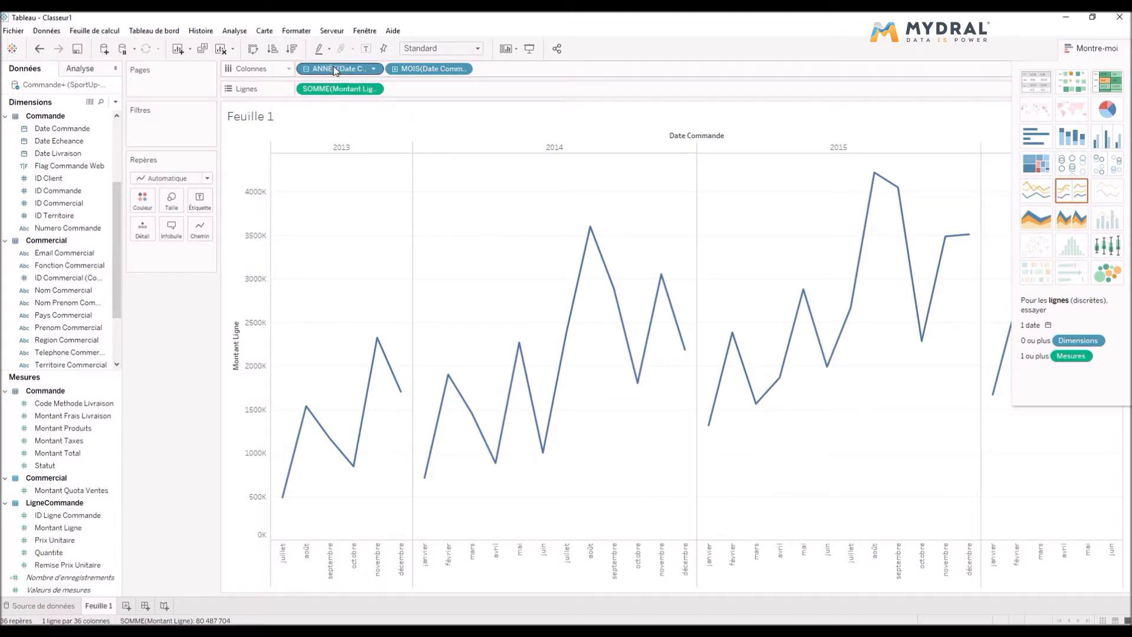
pyautogui.moveTo(335, 71); pyautogui.dragTo(147, 205)
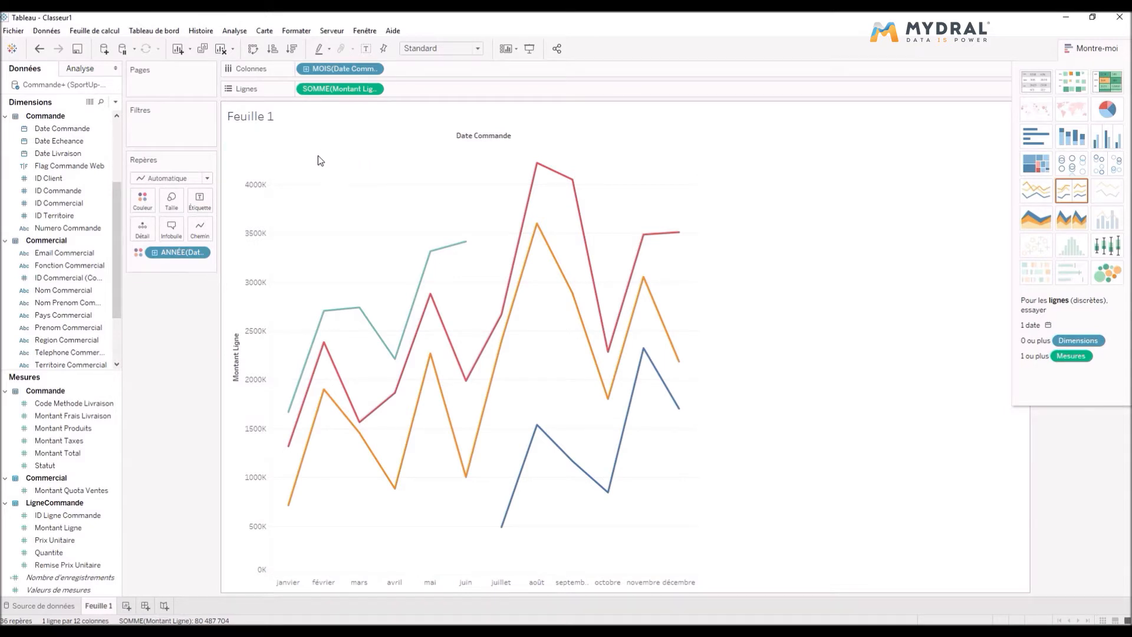
# Step: Filter the chart by the years of Date Commande, excluding 2013 and 2016 so that 2014 and 2015 are kept
pyautogui.click(48, 130)
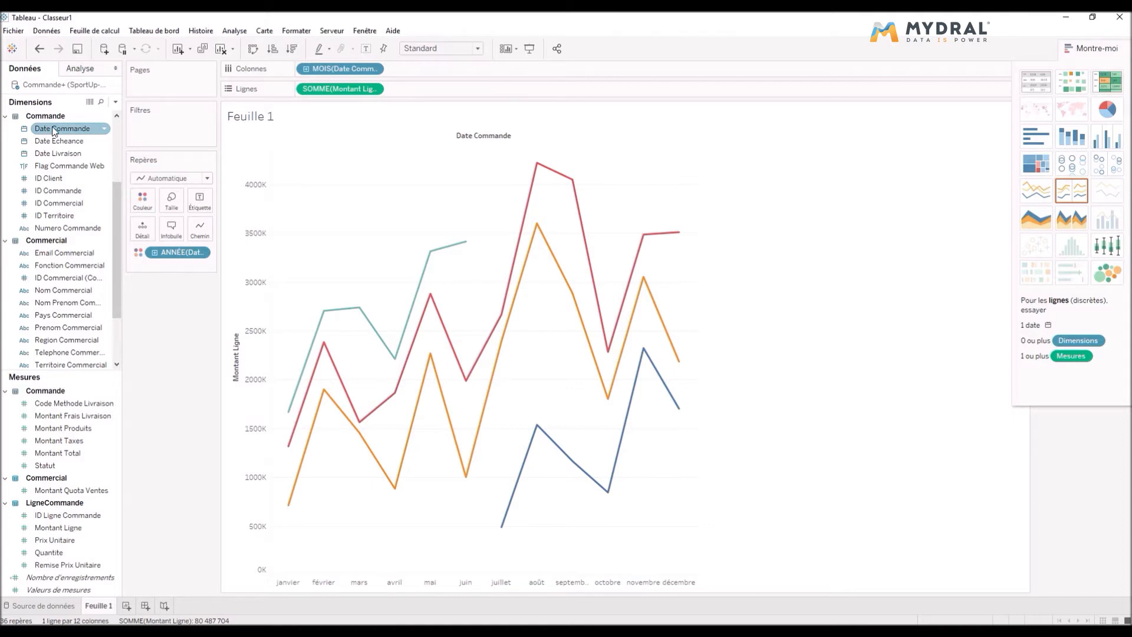
pyautogui.moveTo(45, 130); pyautogui.dragTo(171, 128)
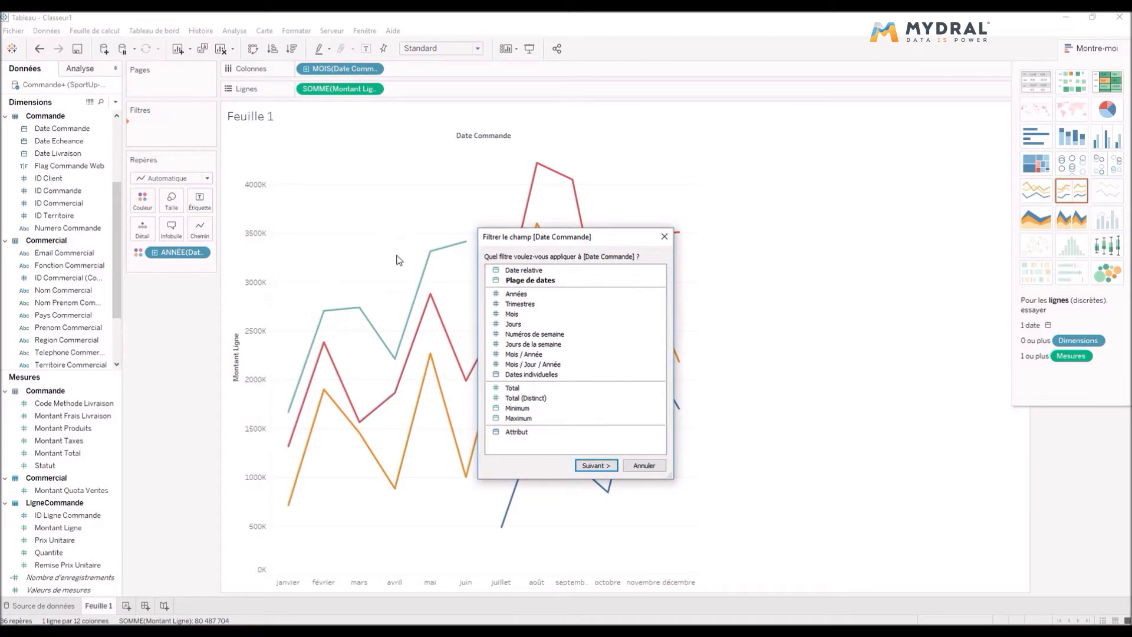
pyautogui.click(527, 294)
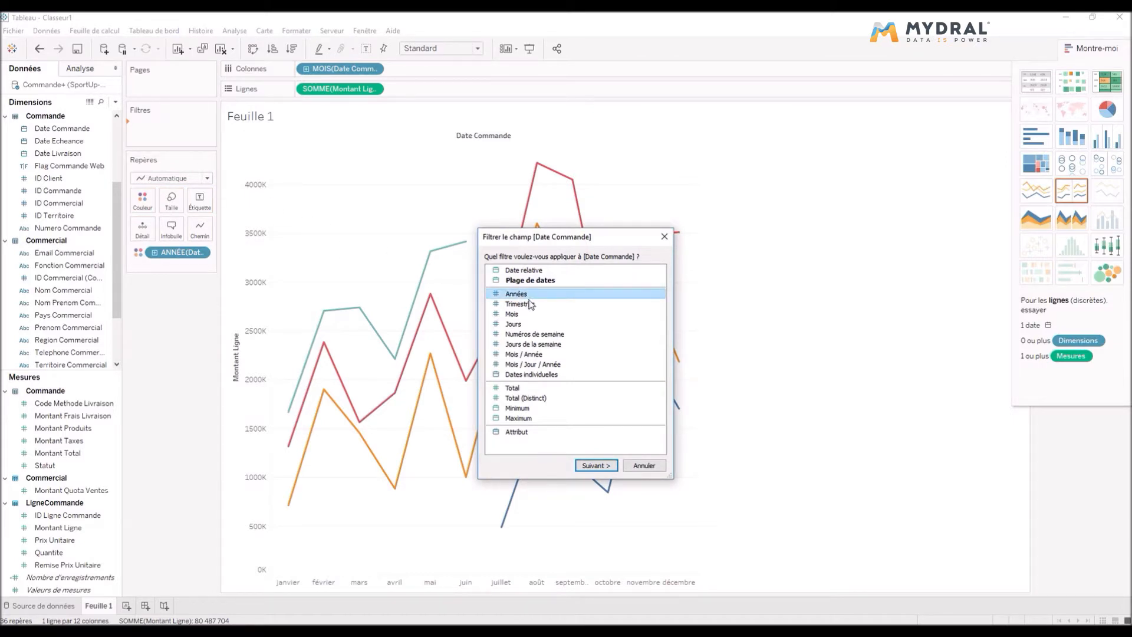
pyautogui.click(611, 467)
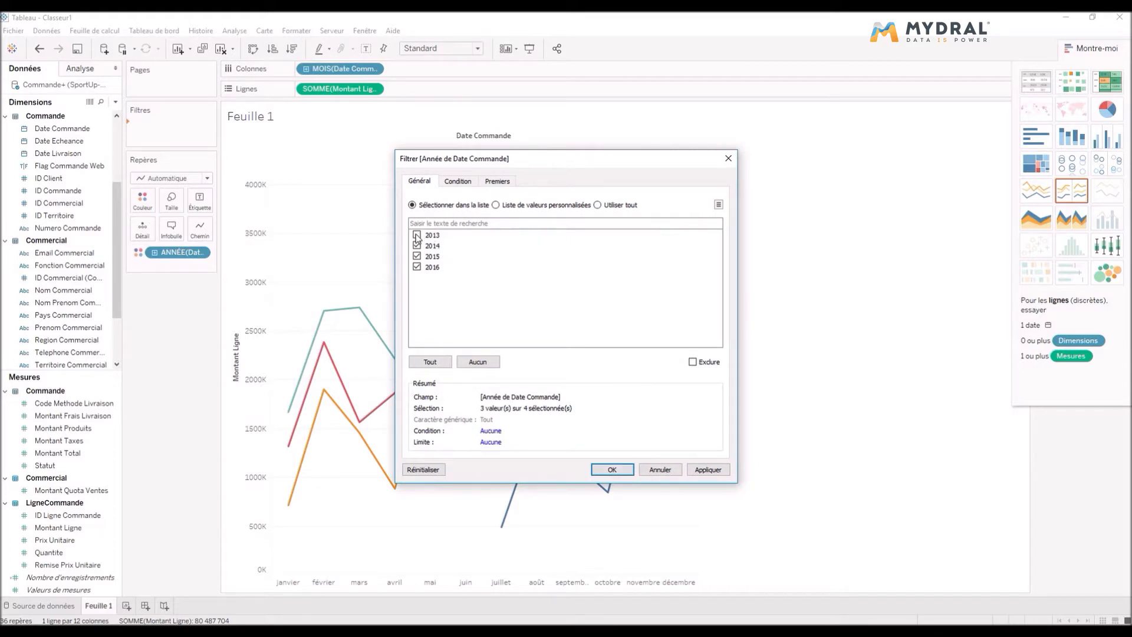
pyautogui.click(417, 266)
pyautogui.click(710, 471)
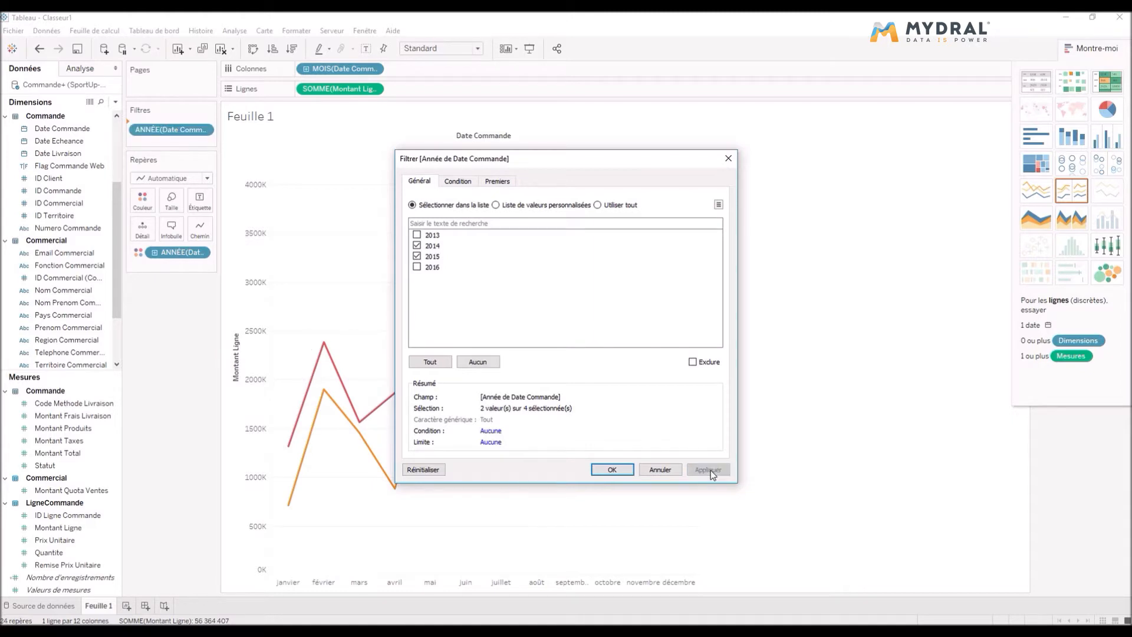
pyautogui.click(613, 470)
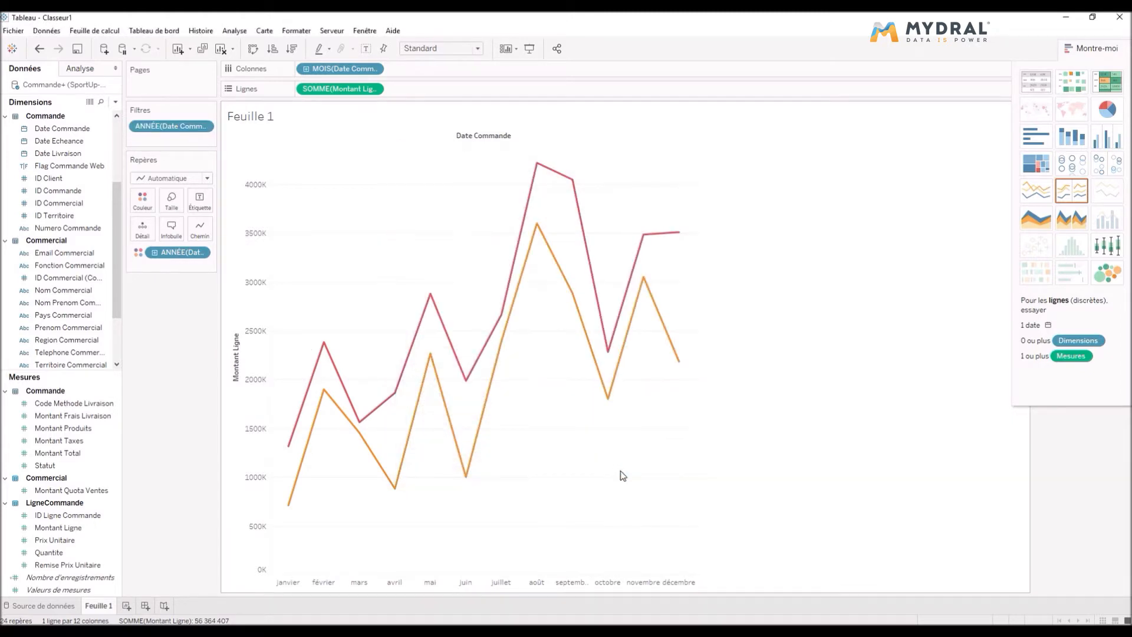
# Step: Hide the chart suggestions and show the Date Commande year filter beside the chart, testing it by switching 2013 on and off
pyautogui.click(1111, 47)
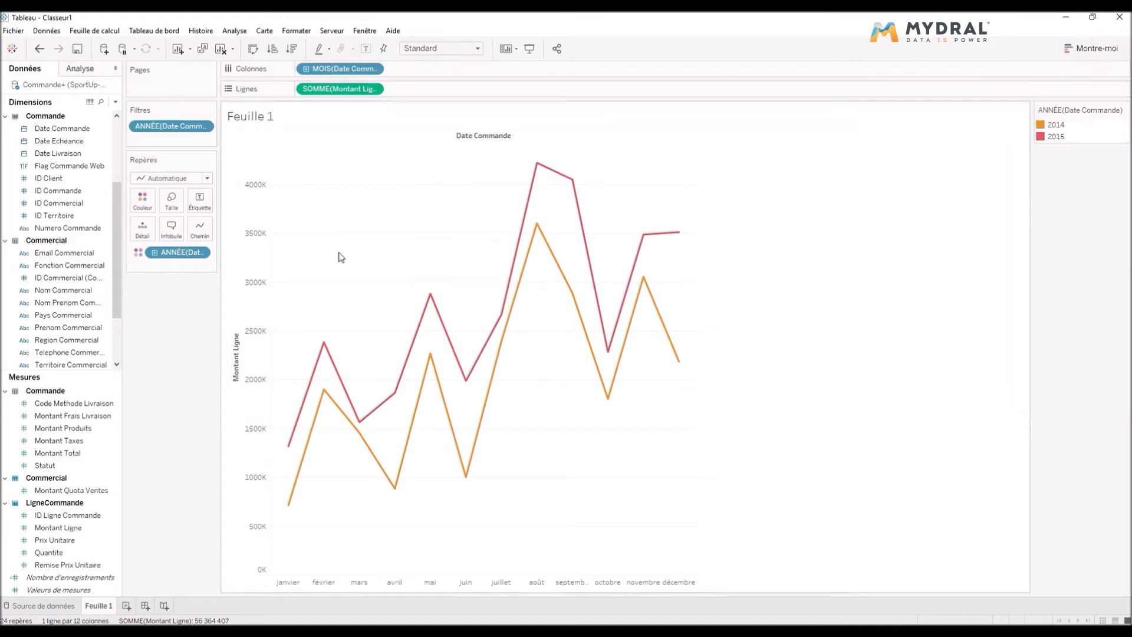
pyautogui.click(204, 127)
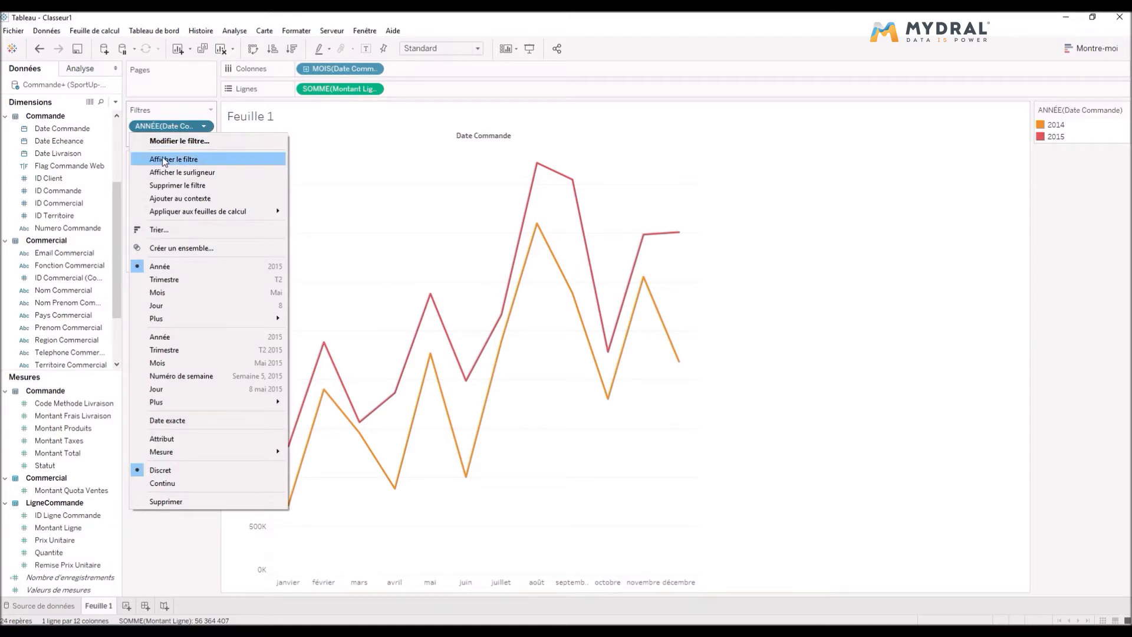
pyautogui.click(207, 164)
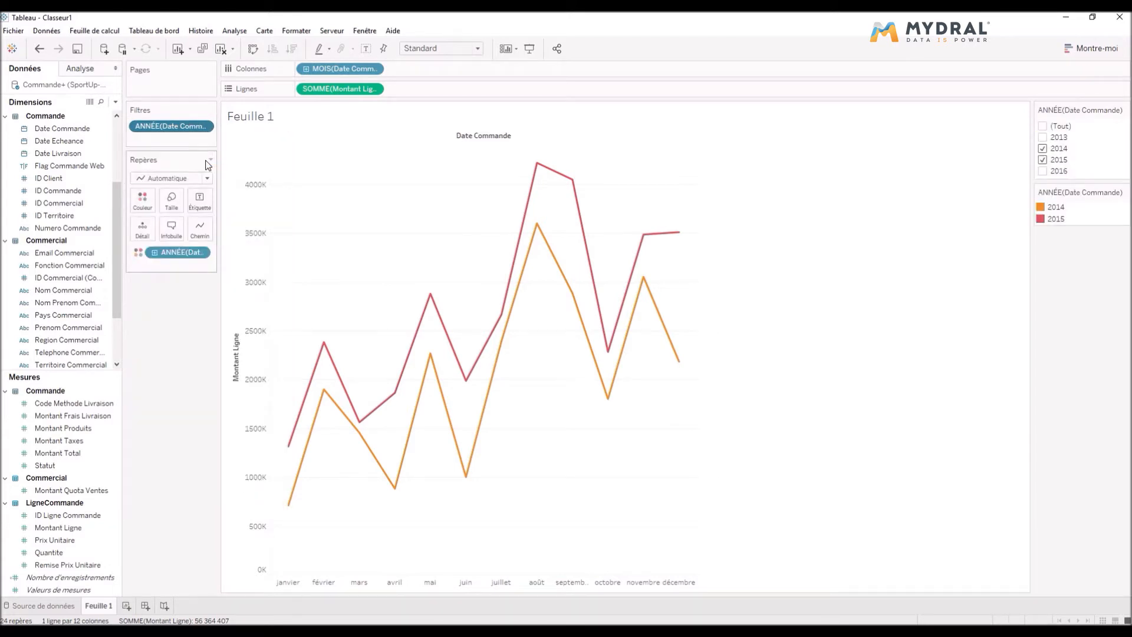
pyautogui.click(1044, 138)
pyautogui.click(1044, 138)
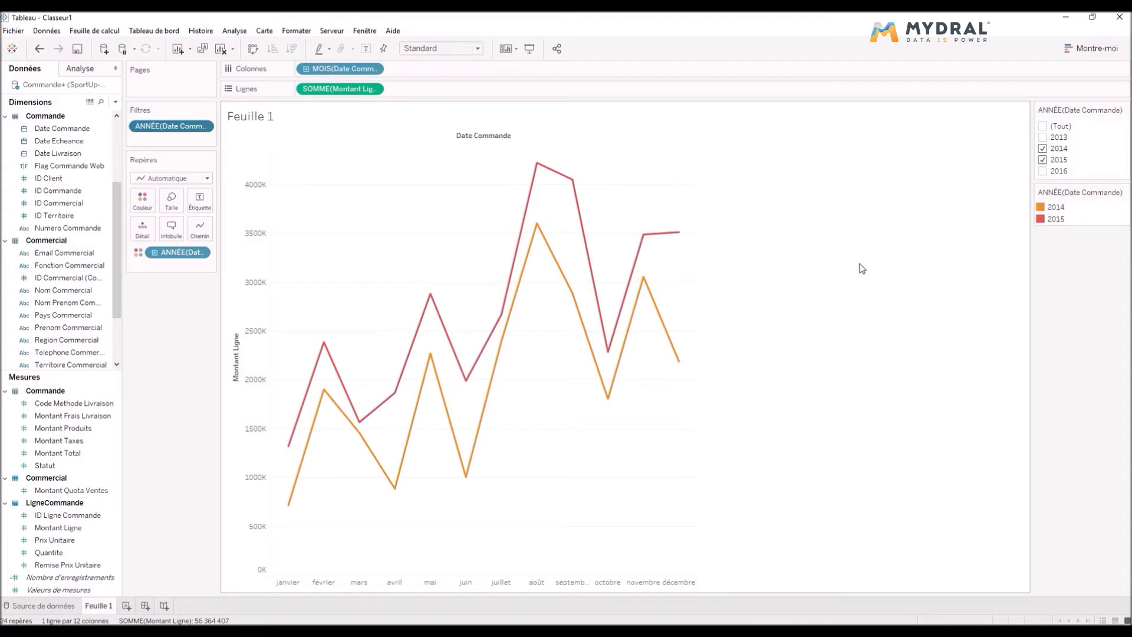
# Step: Add exponential trend lines to the monthly Montant Ligne chart
pyautogui.click(81, 69)
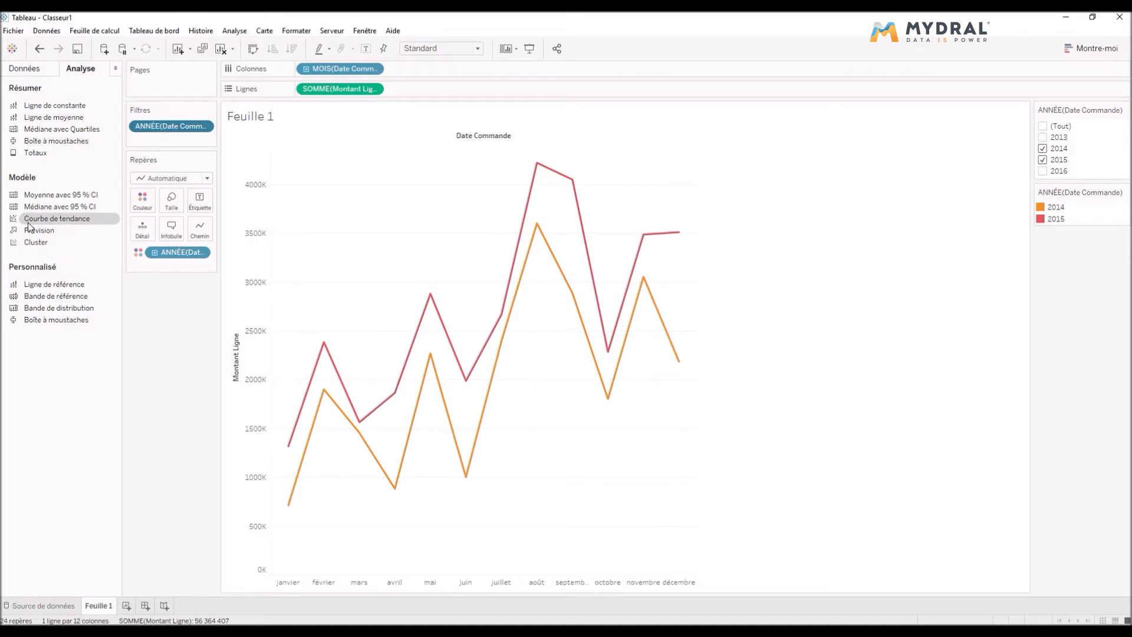
pyautogui.moveTo(27, 224); pyautogui.dragTo(497, 157)
pyautogui.moveTo(437, 357)
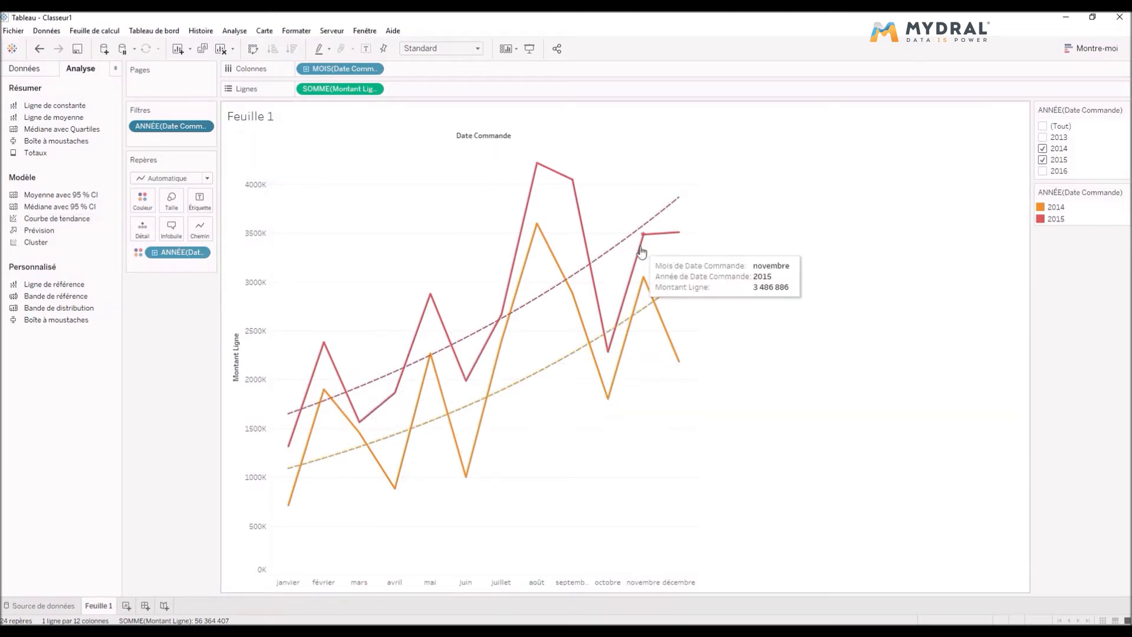
pyautogui.moveTo(553, 363)
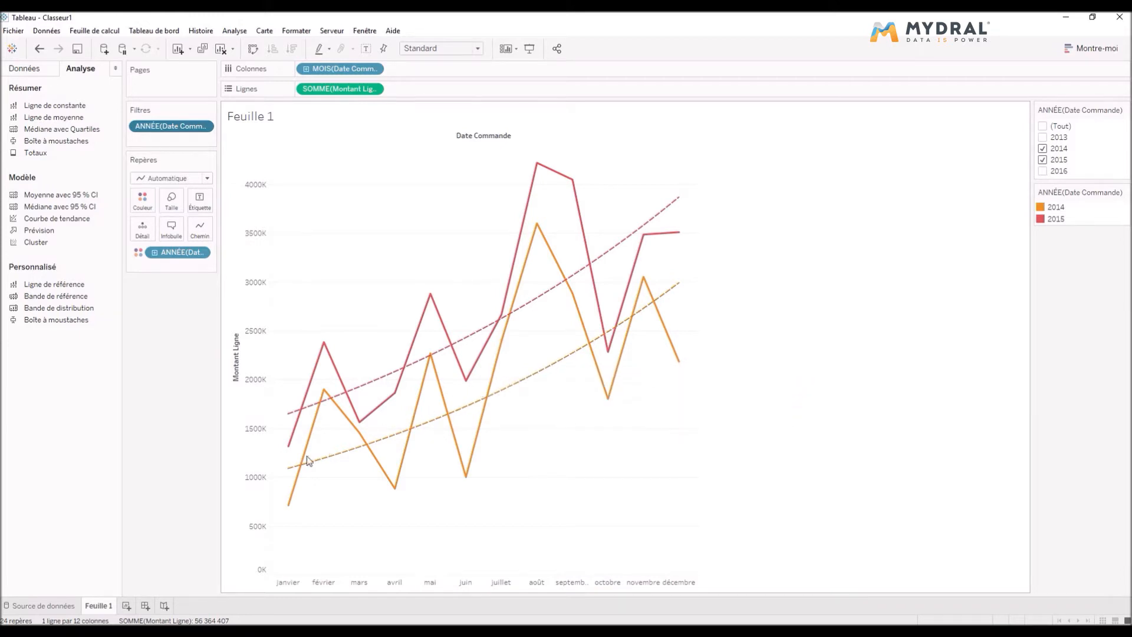
# Step: Rename the Feuille 1 worksheet as "Tendance des ventes"
pyautogui.doubleClick(98, 607)
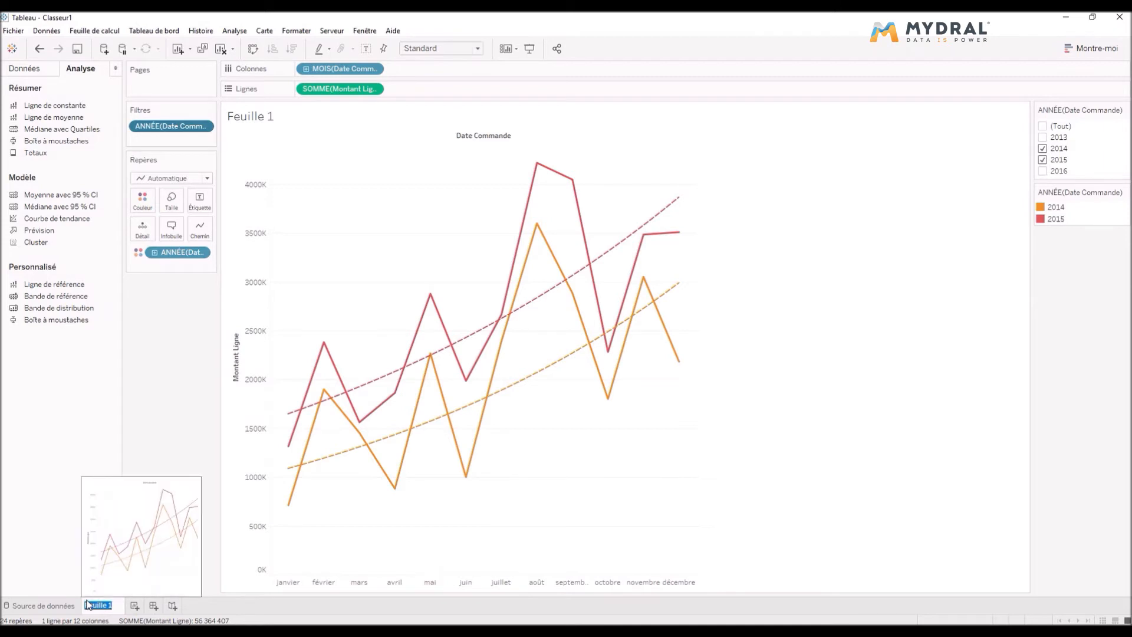
pyautogui.press('BackSpace')
pyautogui.write('Tendance des ventes')
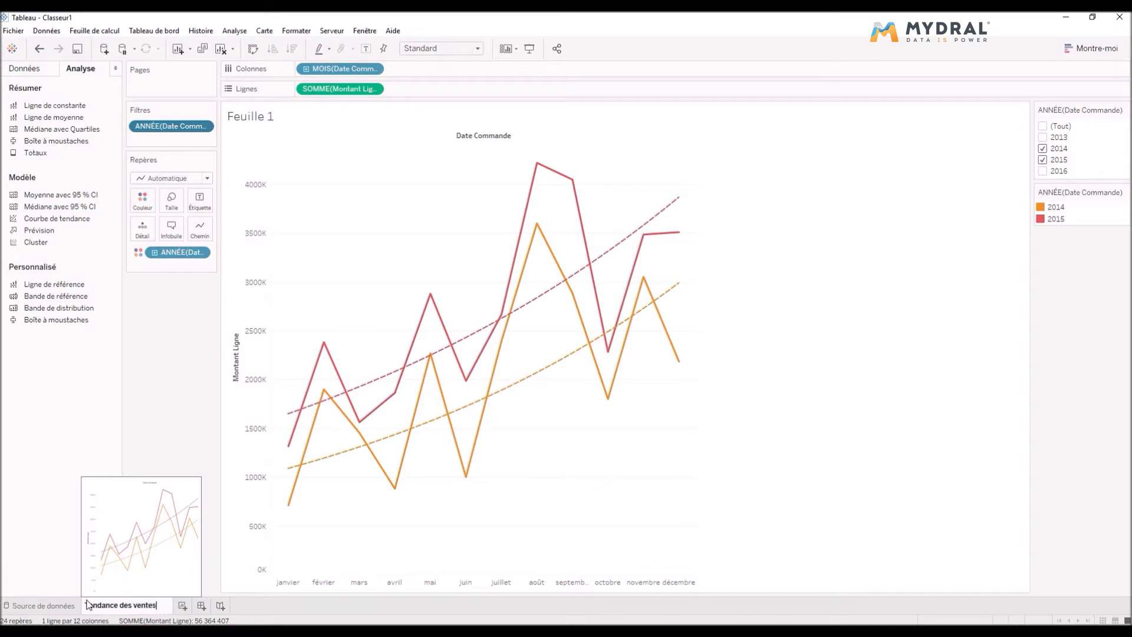
pyautogui.press('Return')
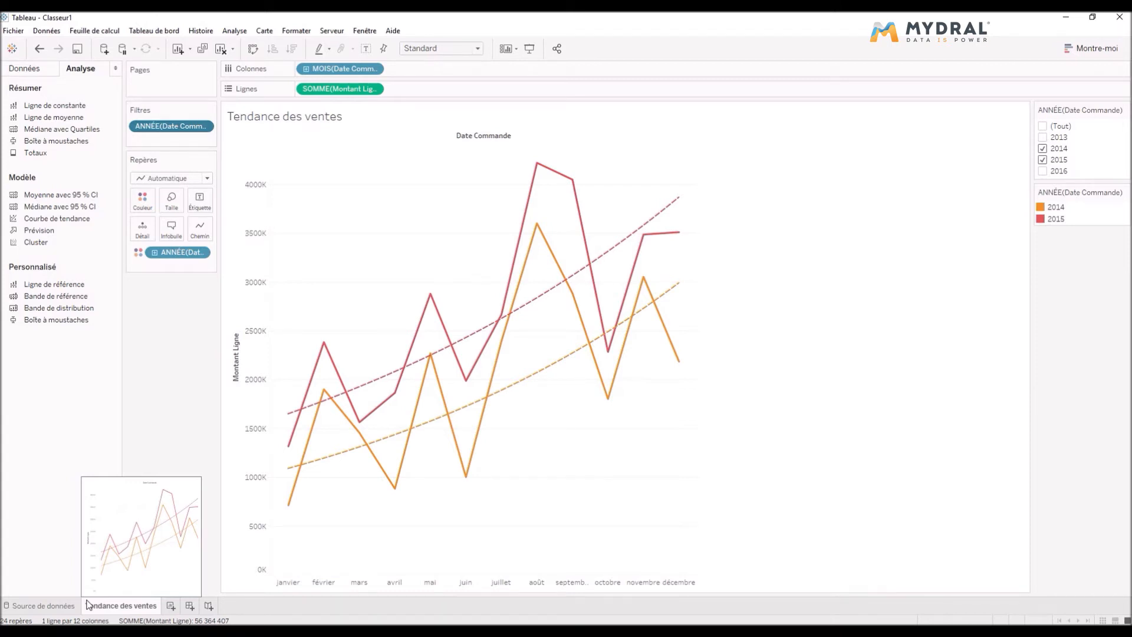
# Step: Create a new worksheet with Date Commande in columns as an exact date, shown with circle marks
pyautogui.click(171, 606)
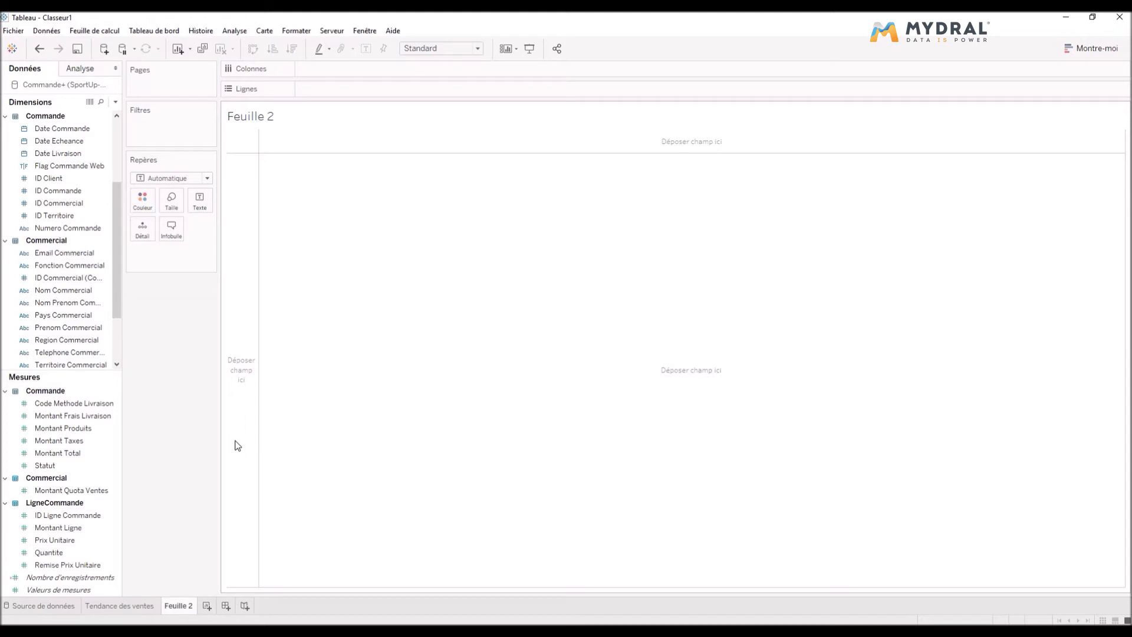
pyautogui.doubleClick(65, 130)
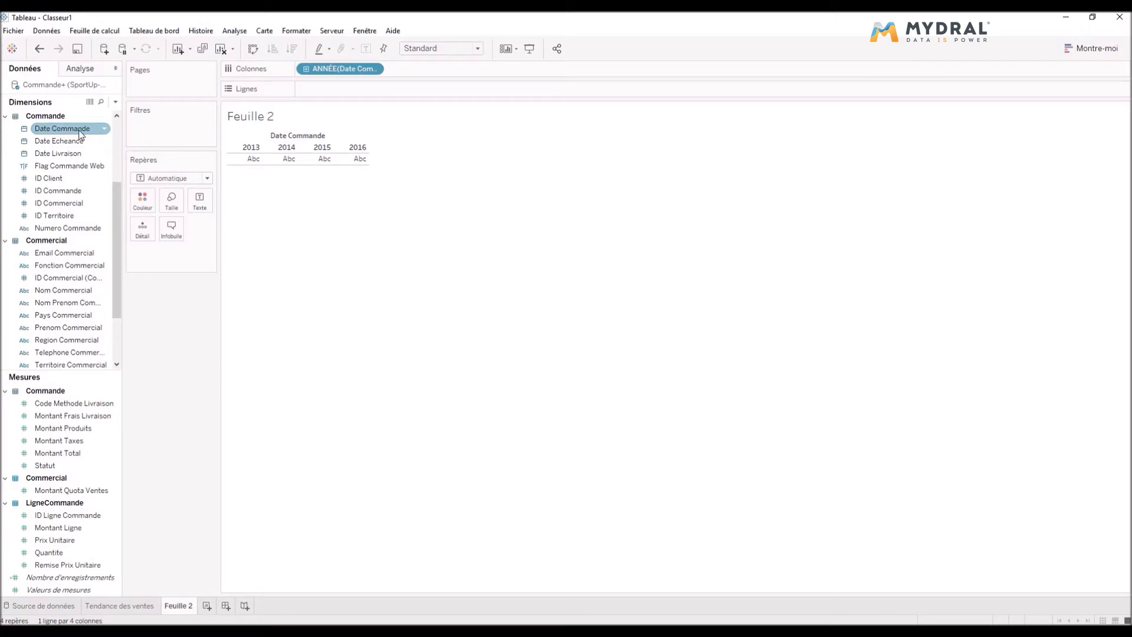
pyautogui.click(374, 69)
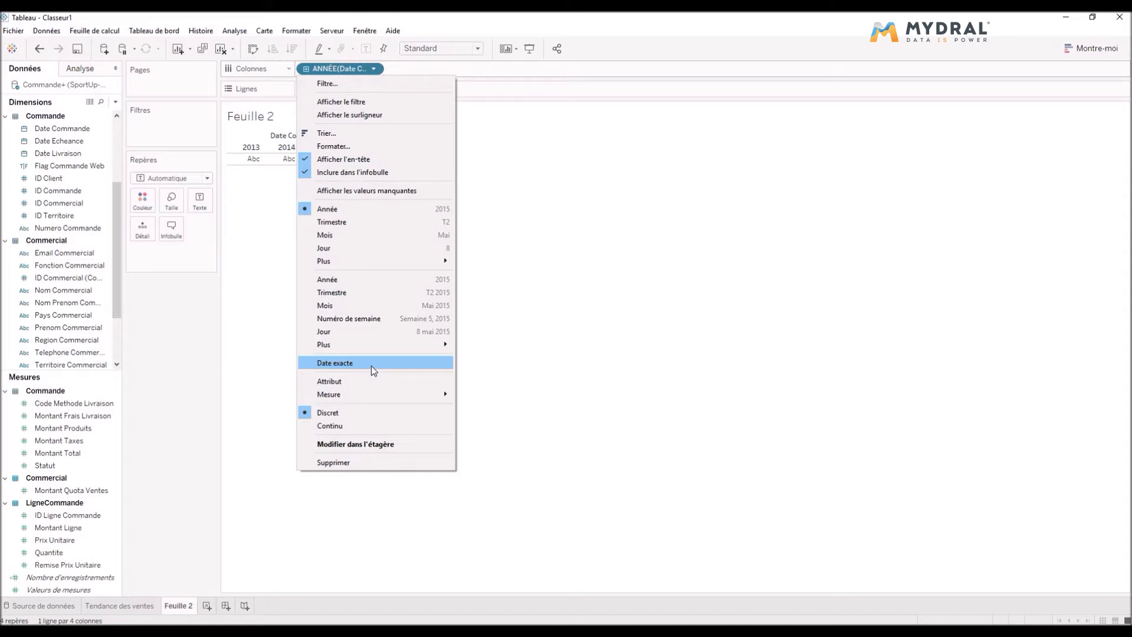
pyautogui.click(374, 364)
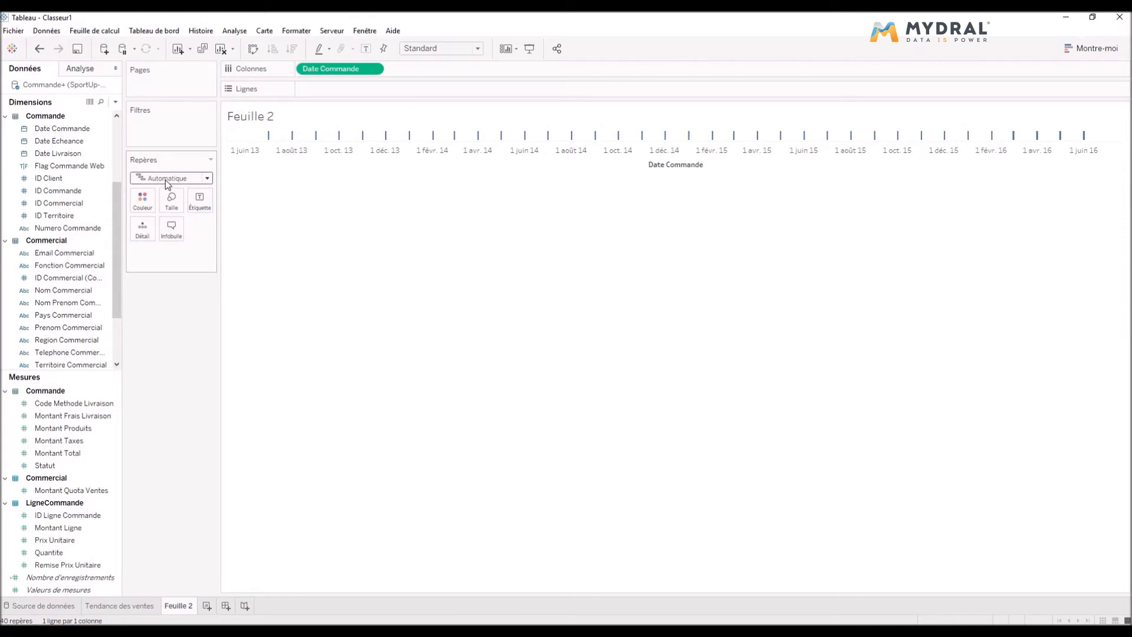
pyautogui.click(208, 179)
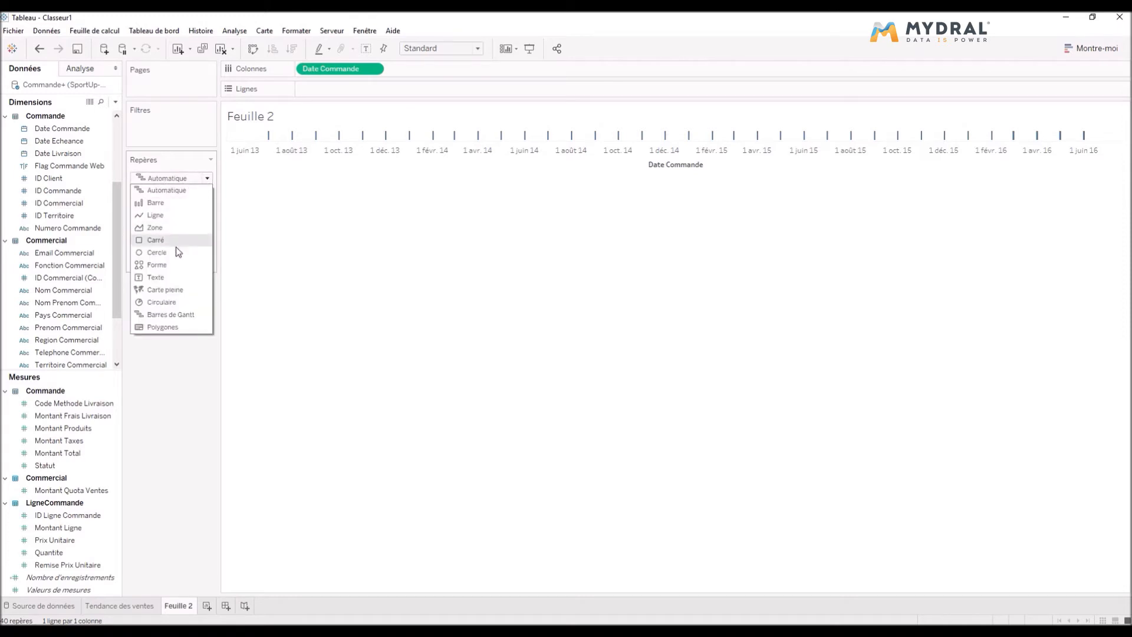
pyautogui.click(157, 252)
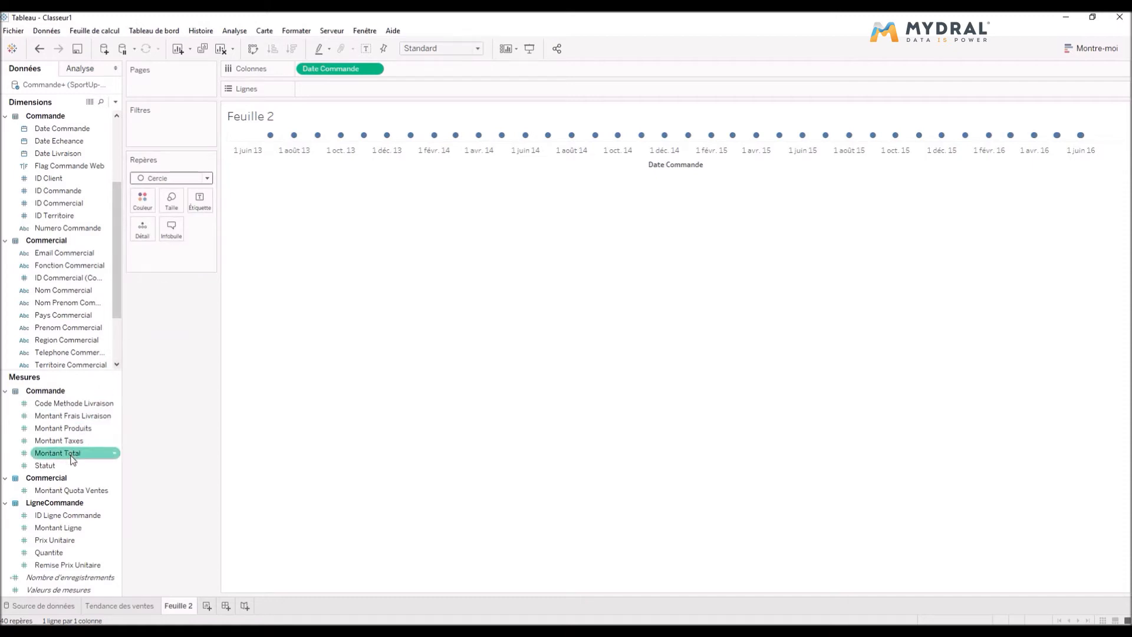
# Step: Size the circle marks by the sum of Montant Total and add ID Commande as a detail
pyautogui.moveTo(74, 458); pyautogui.dragTo(170, 202)
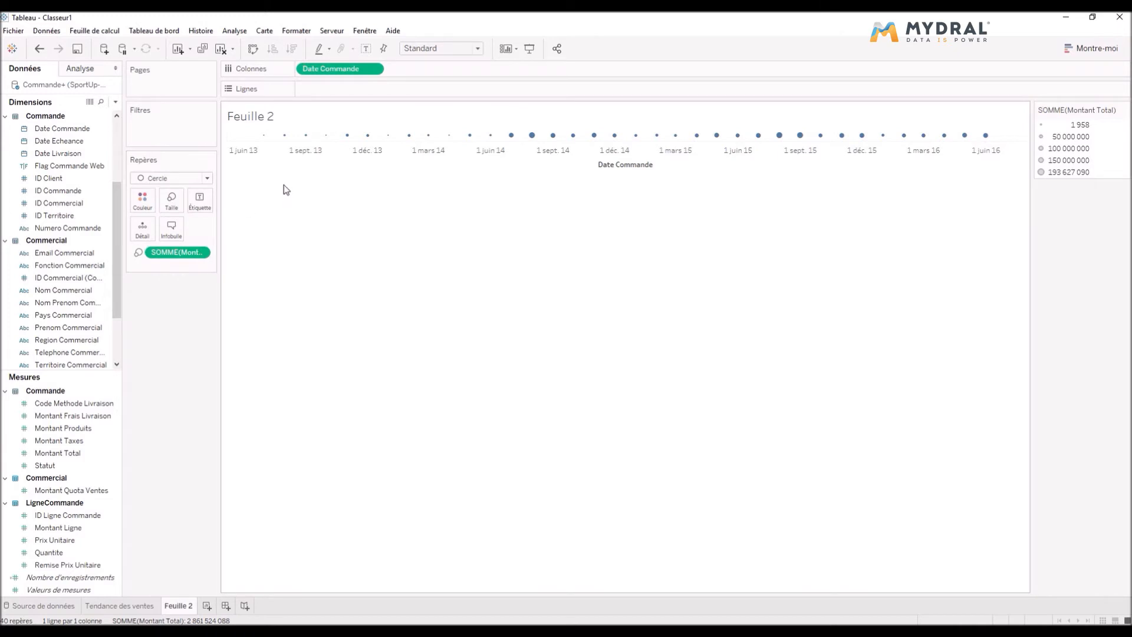
pyautogui.click(45, 192)
pyautogui.moveTo(45, 192); pyautogui.dragTo(143, 231)
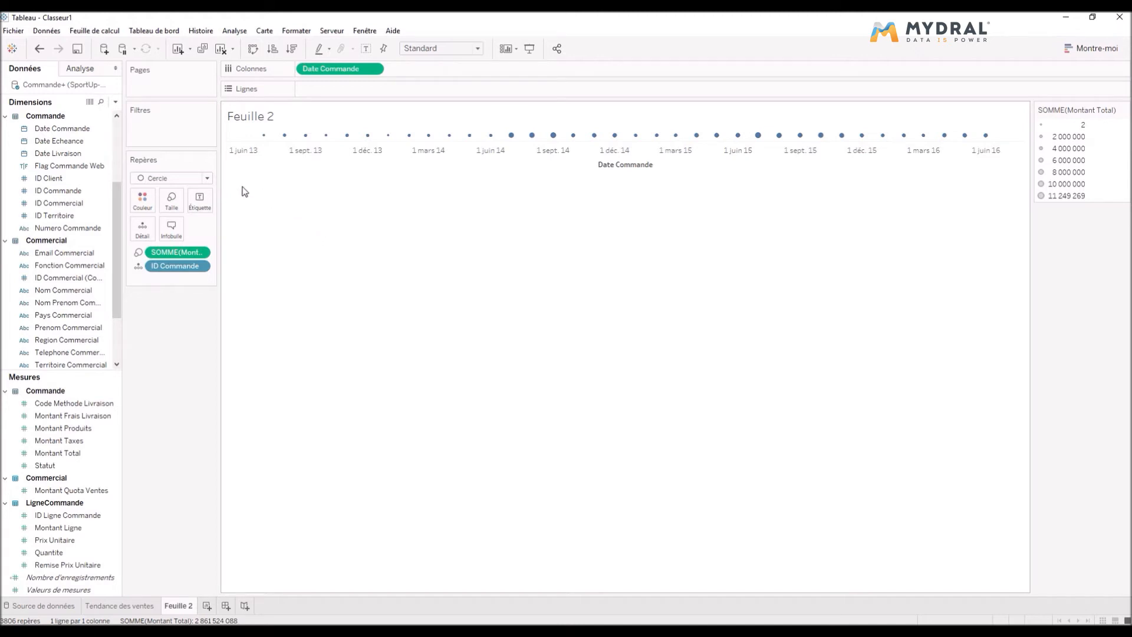
# Step: Reduce the circle marks' opacity to 11% and make the chart row taller
pyautogui.click(142, 203)
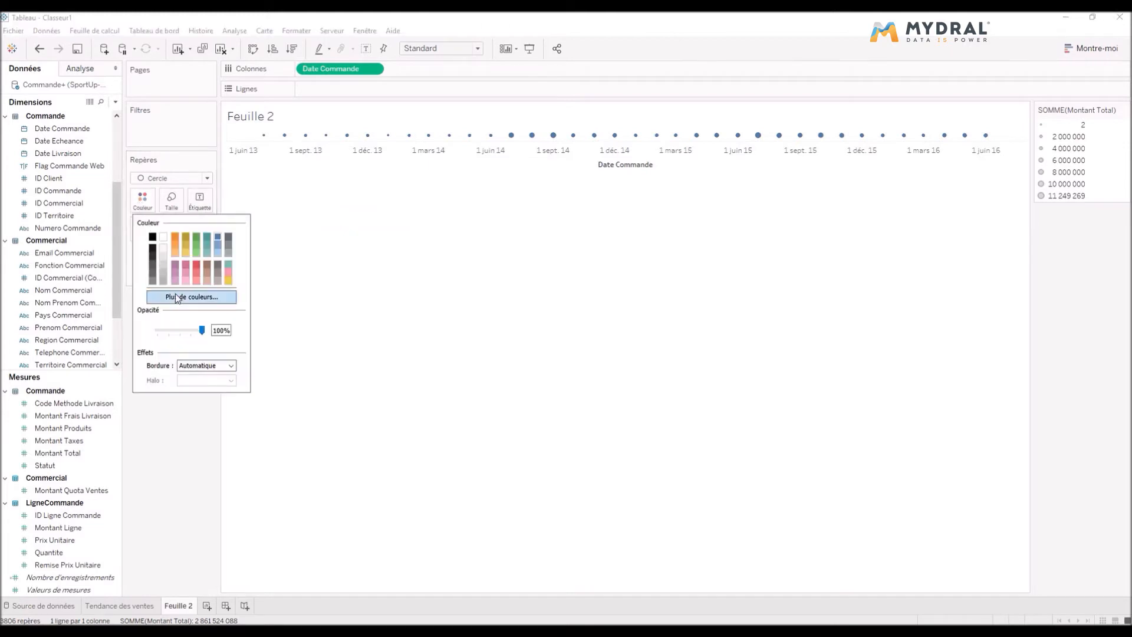
pyautogui.moveTo(203, 332); pyautogui.dragTo(163, 334)
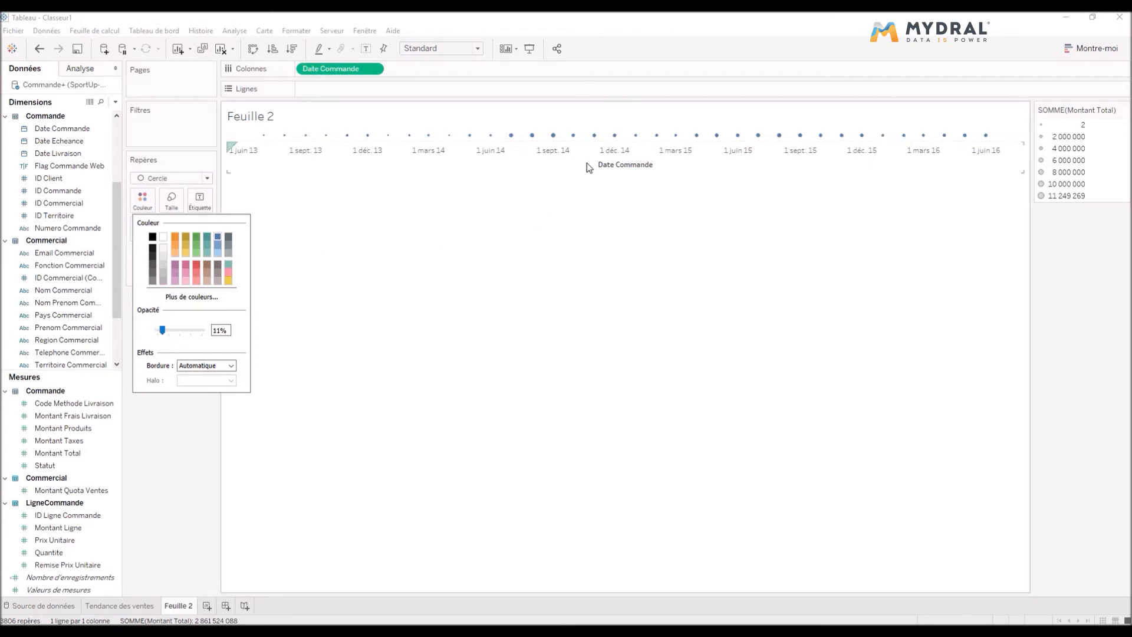
pyautogui.click(609, 167)
pyautogui.click(610, 170)
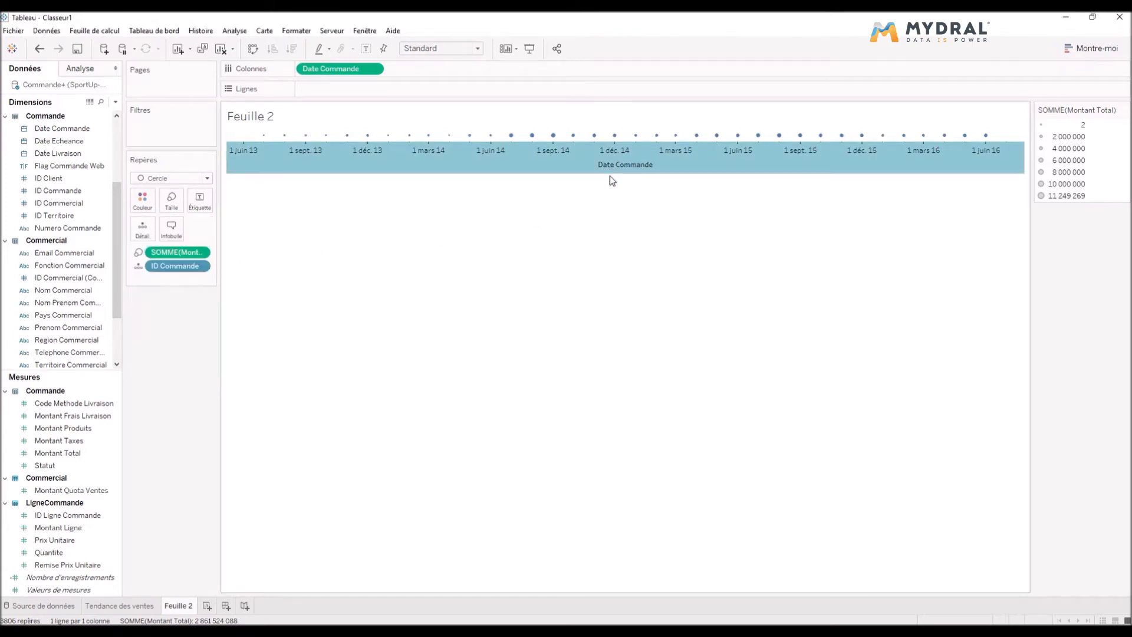
pyautogui.moveTo(610, 171); pyautogui.dragTo(612, 212)
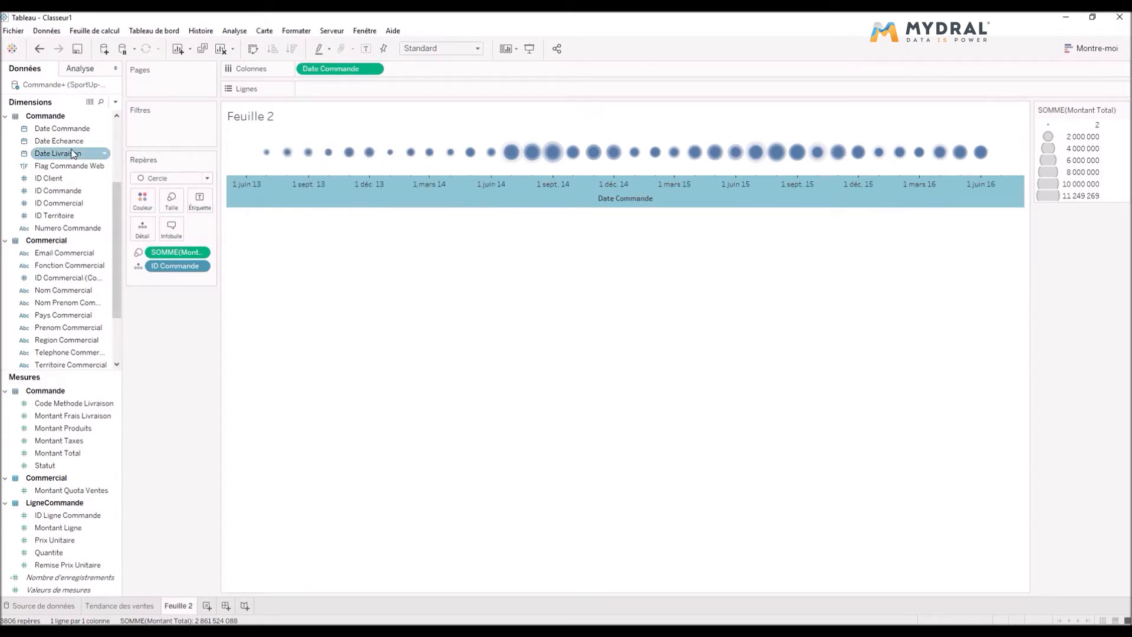
# Step: Colour the circles by Date Commande year and set the date axis's major tick marks to fixed, every 1 year
pyautogui.moveTo(48, 131); pyautogui.dragTo(144, 203)
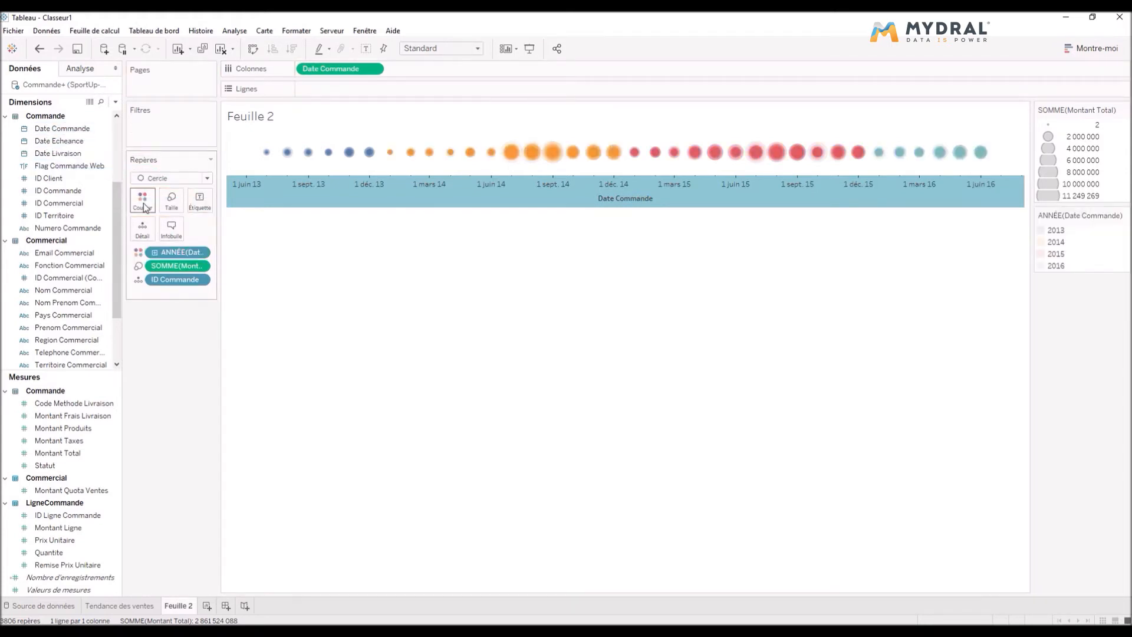
pyautogui.doubleClick(528, 193)
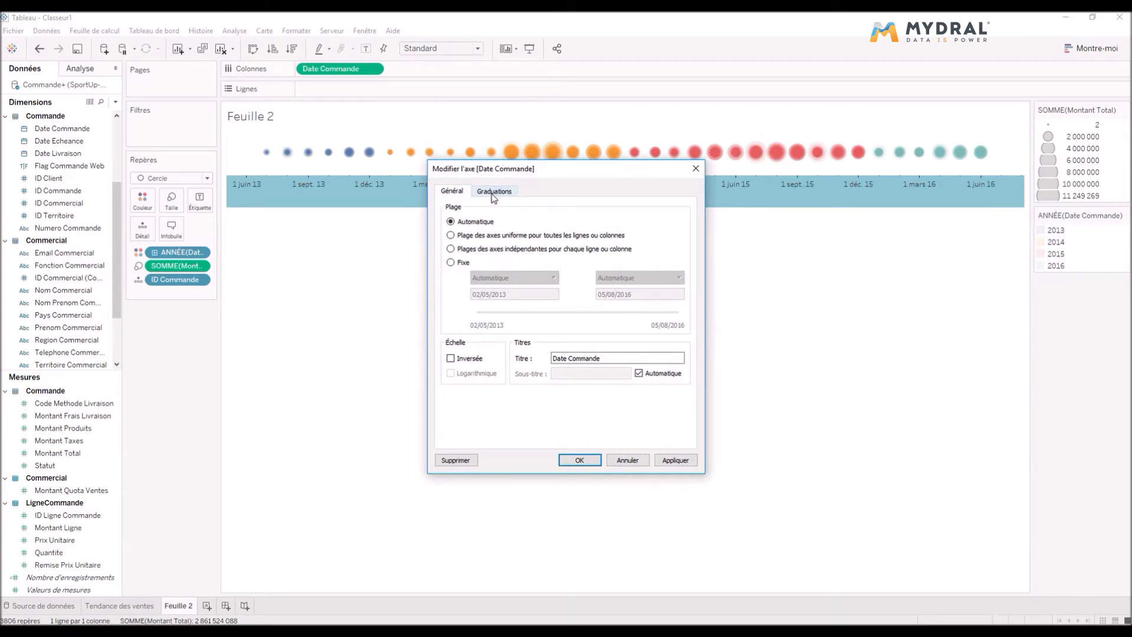
pyautogui.click(493, 192)
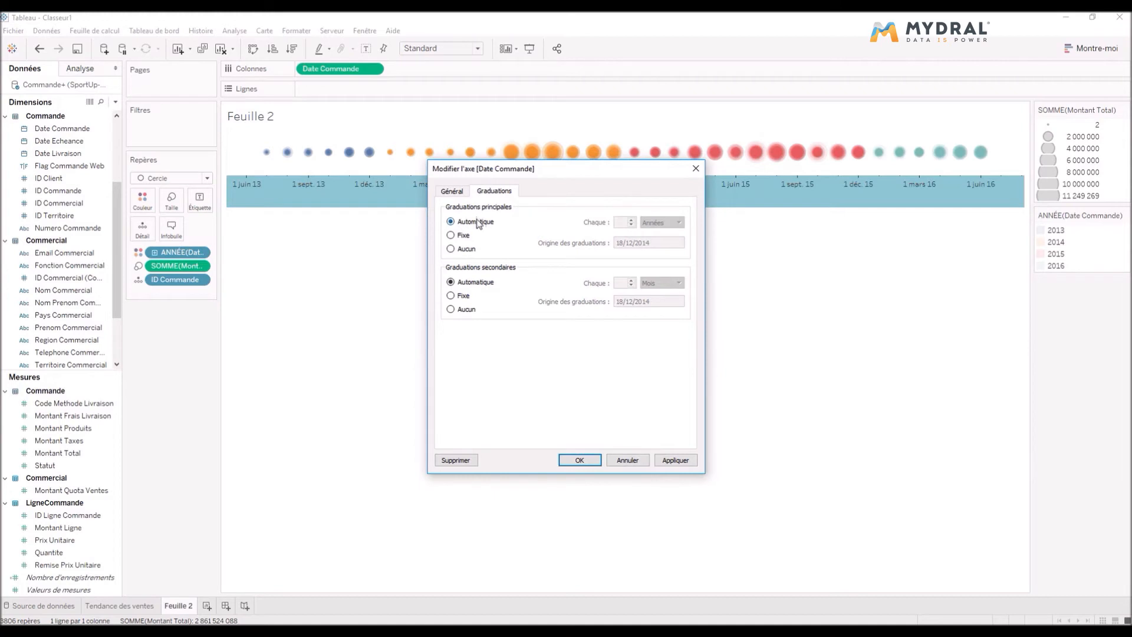
pyautogui.click(455, 237)
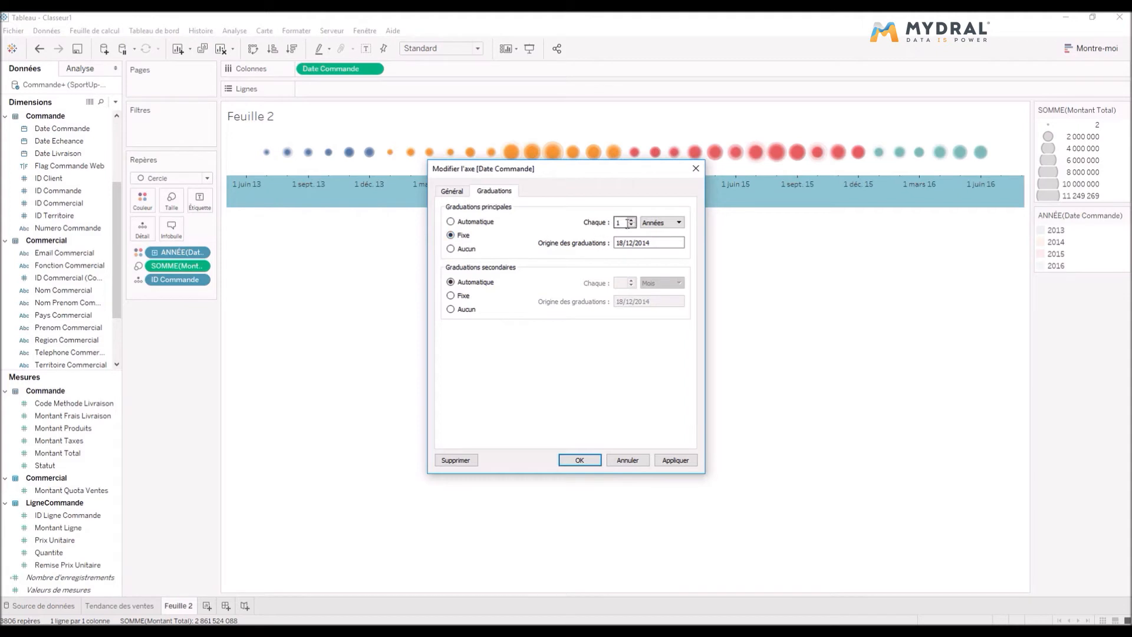
pyautogui.click(686, 461)
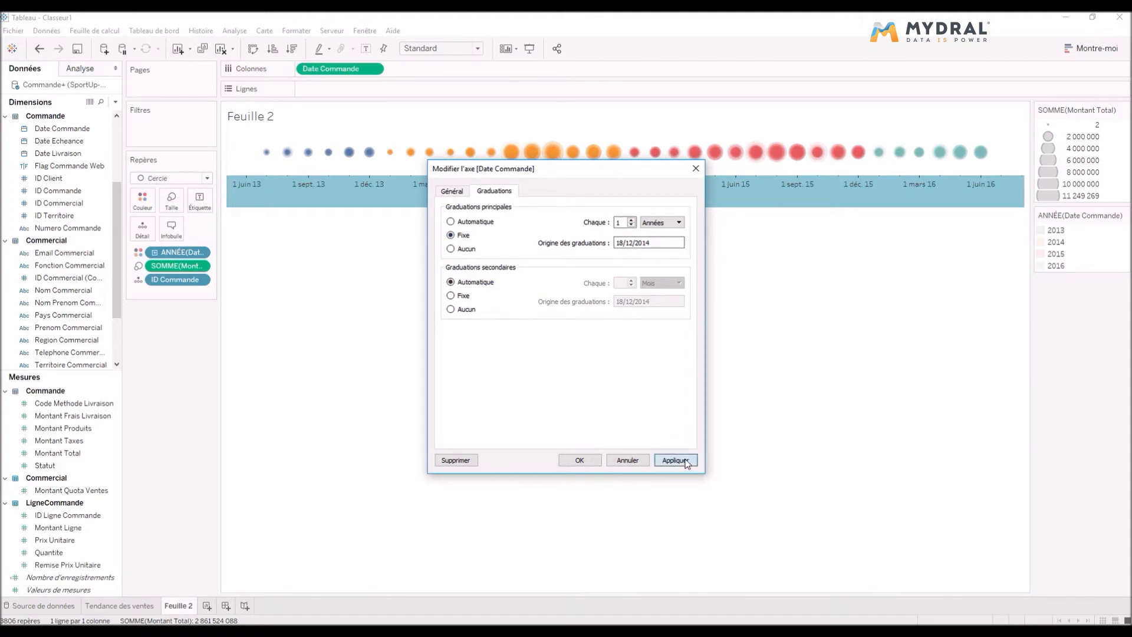
pyautogui.click(579, 460)
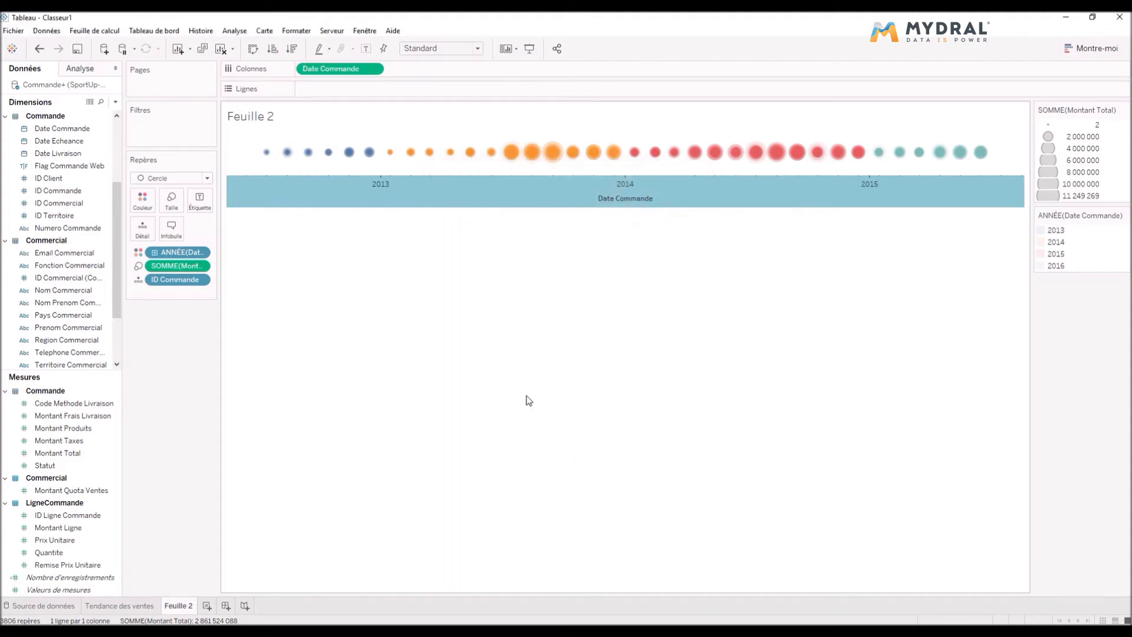
pyautogui.click(512, 381)
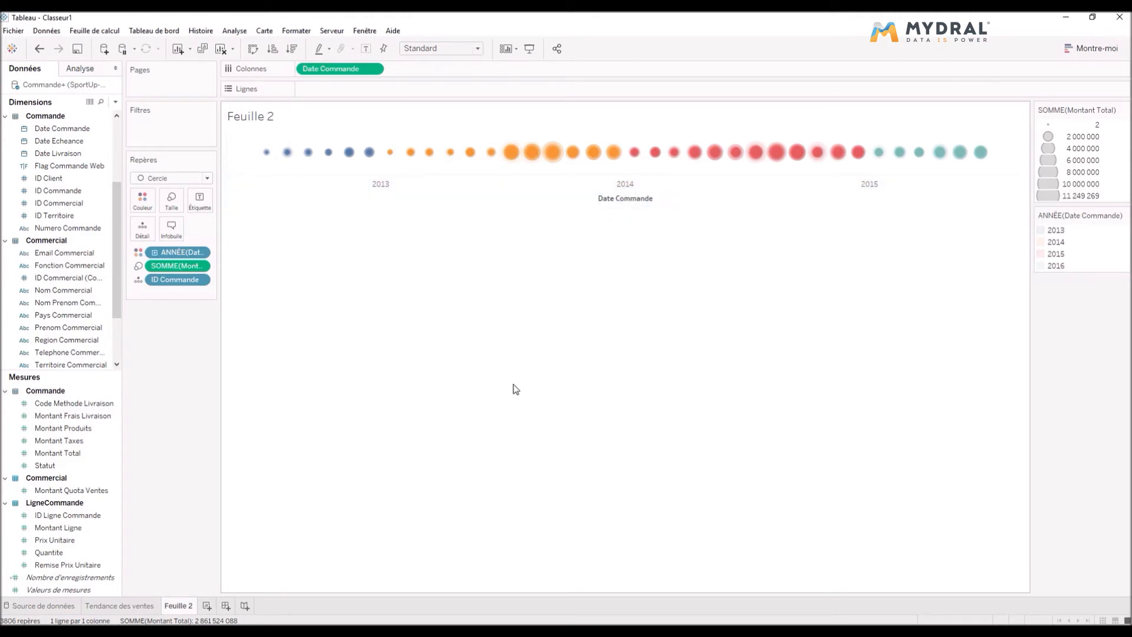
# Step: Rename the Feuille 2 worksheet as "Saisonnalité des commandes"
pyautogui.moveTo(535, 172)
pyautogui.doubleClick(181, 606)
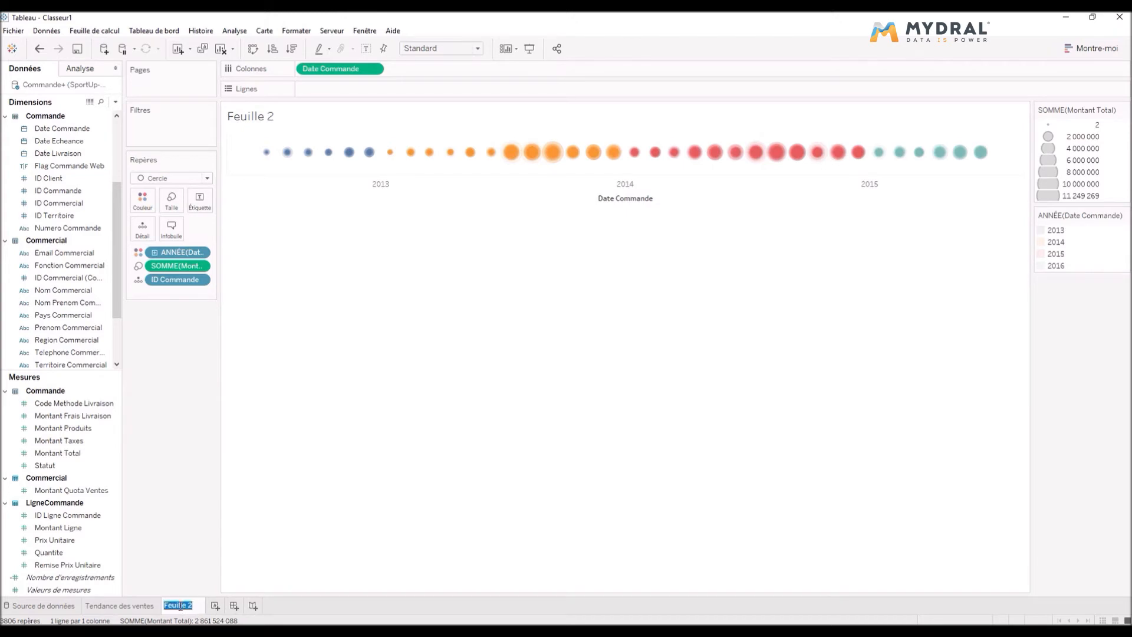
pyautogui.write('Saiso')
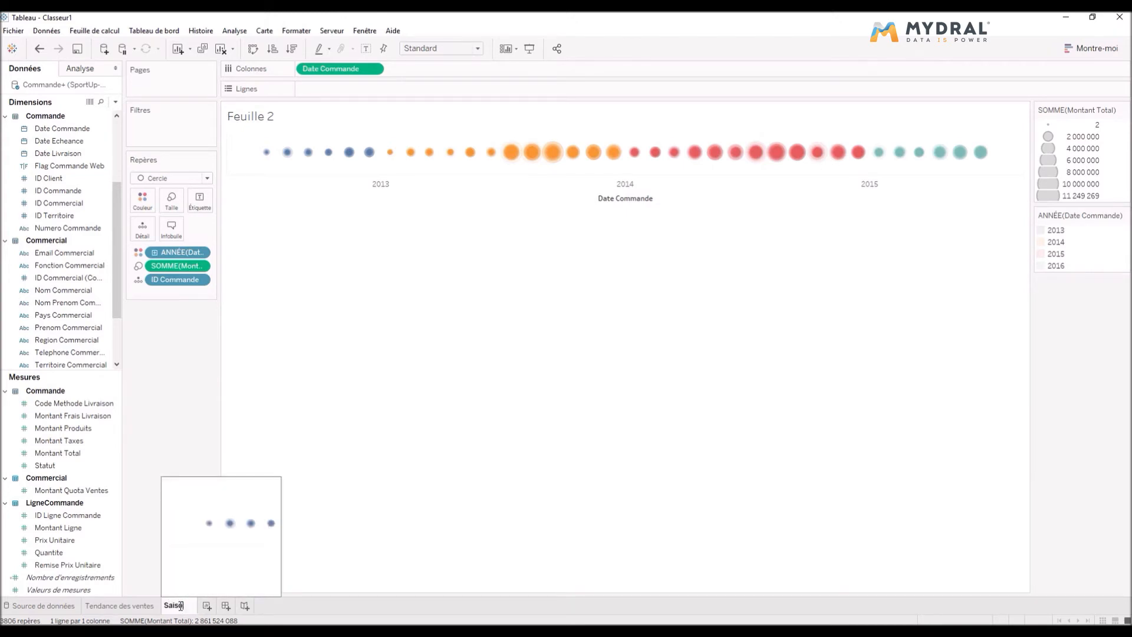
pyautogui.write('nnalité')
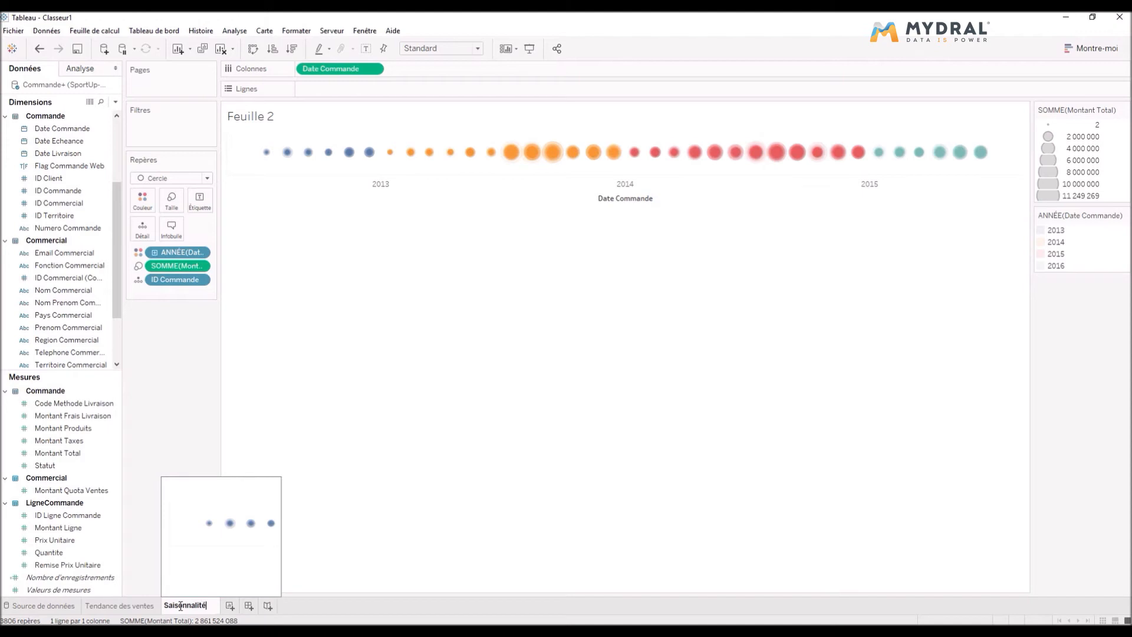
pyautogui.write(' des commandes')
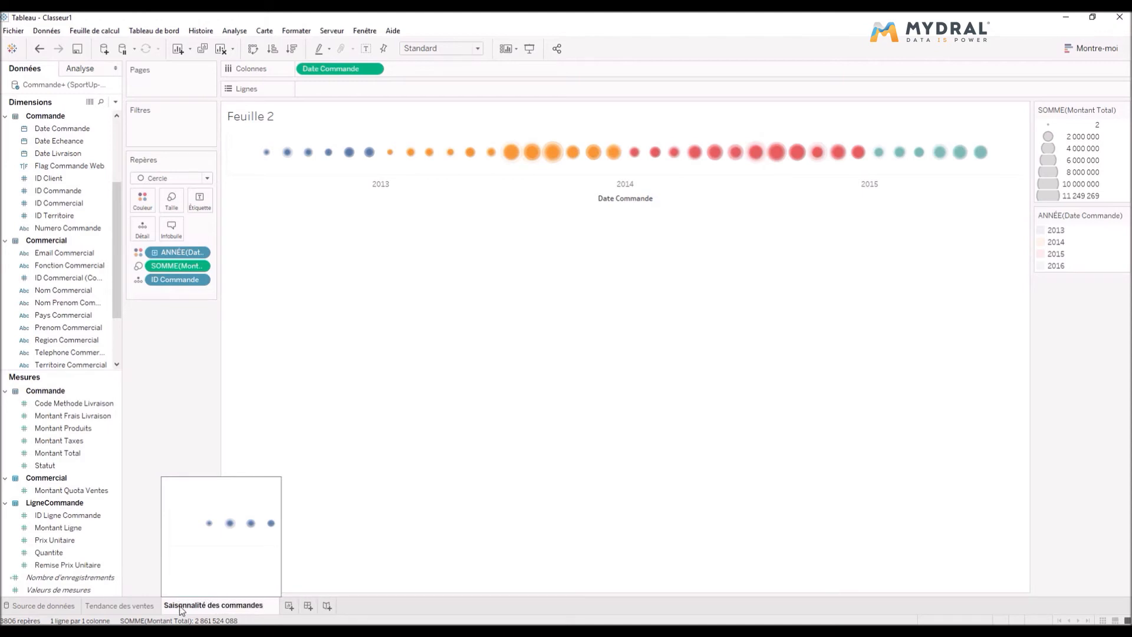
pyautogui.press('Return')
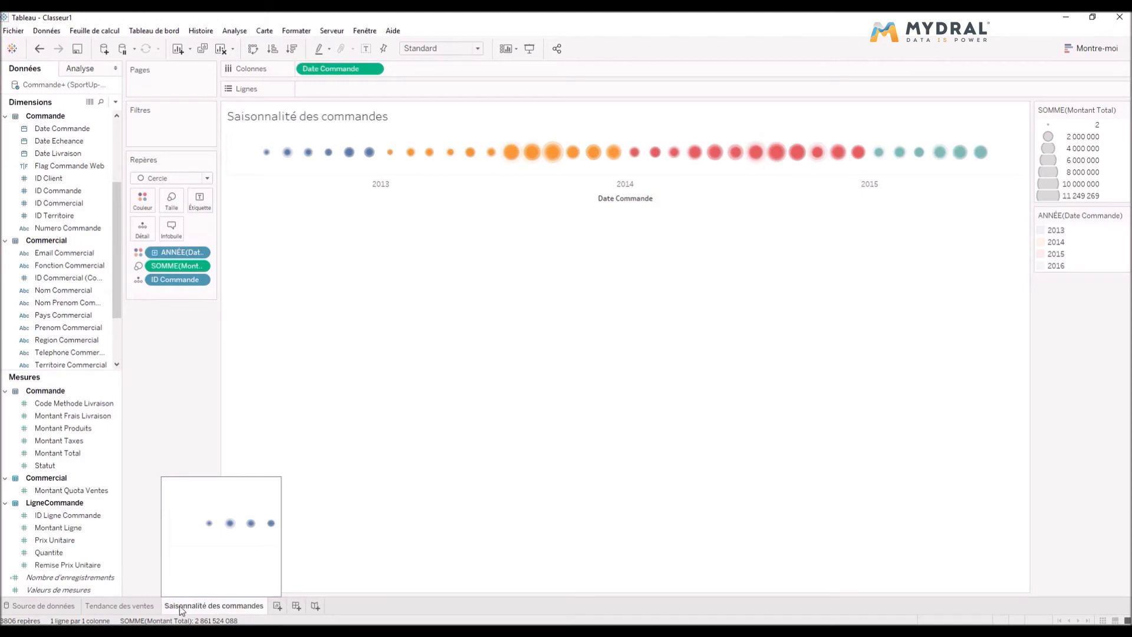
# Step: Create a new worksheet with a discrete line chart of Montant Ligne by Date Commande
pyautogui.click(277, 606)
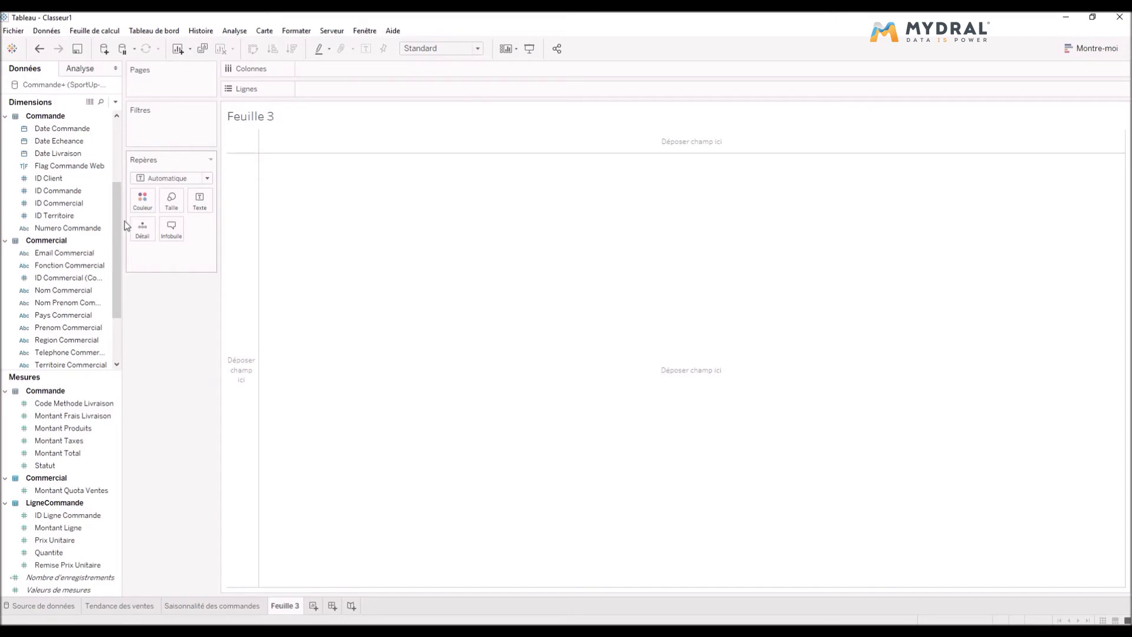
pyautogui.click(49, 129)
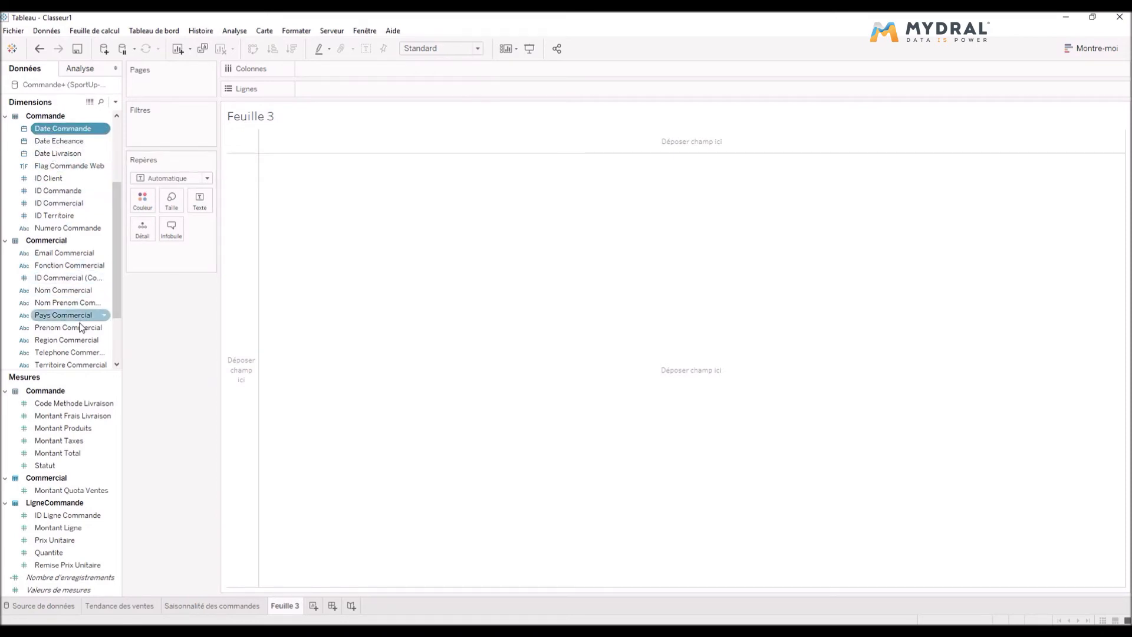
pyautogui.keyDown('ctrl'); pyautogui.click(69, 531); pyautogui.keyUp('ctrl')
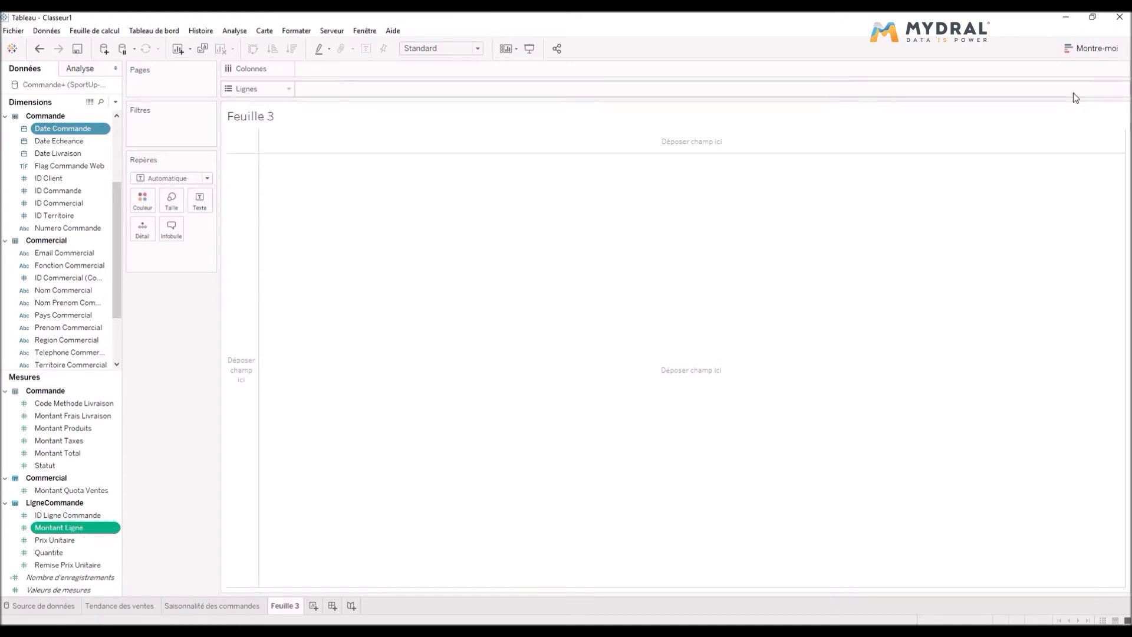
pyautogui.click(1077, 50)
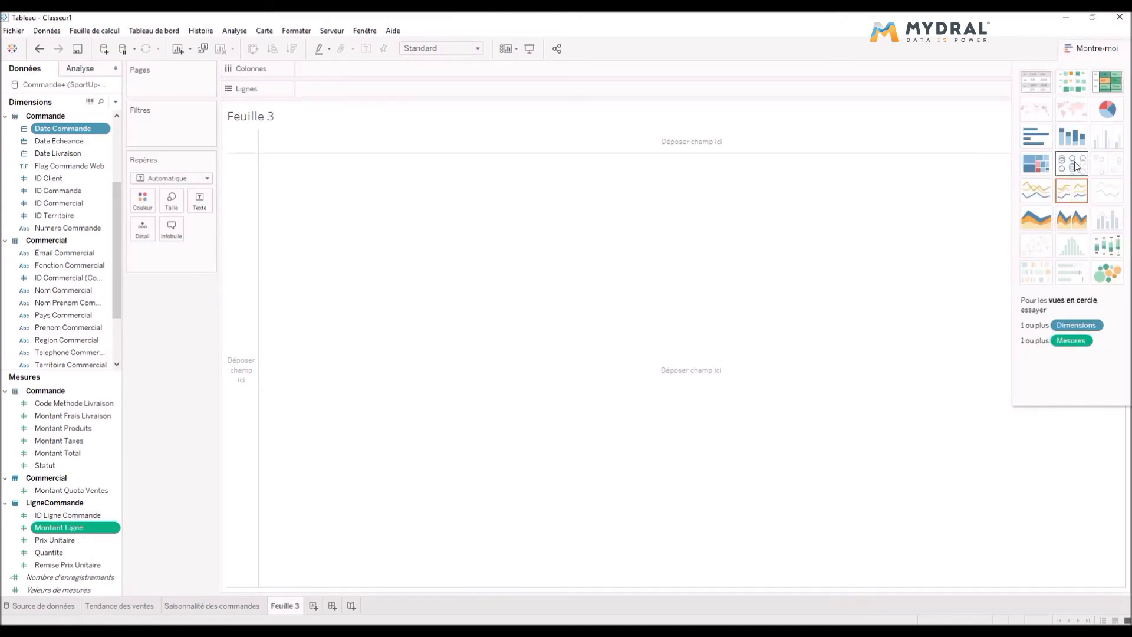
pyautogui.click(1077, 198)
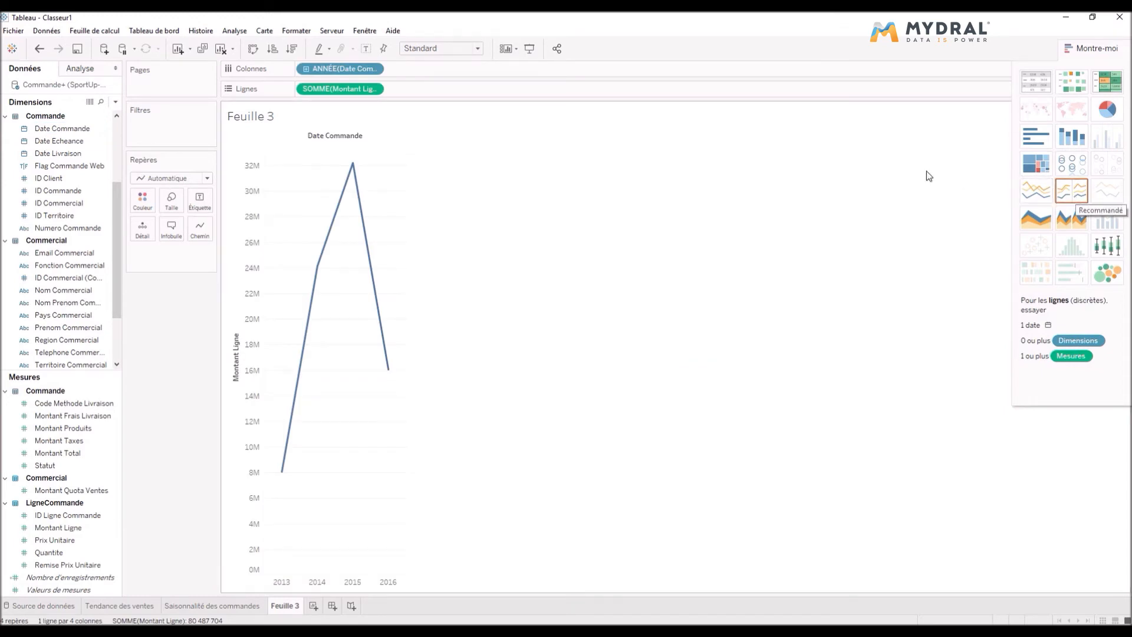
# Step: Change Date Commande to continuous days, turn Montant Ligne into a running total (Total cumulé), and hide the chart suggestions
pyautogui.click(374, 70)
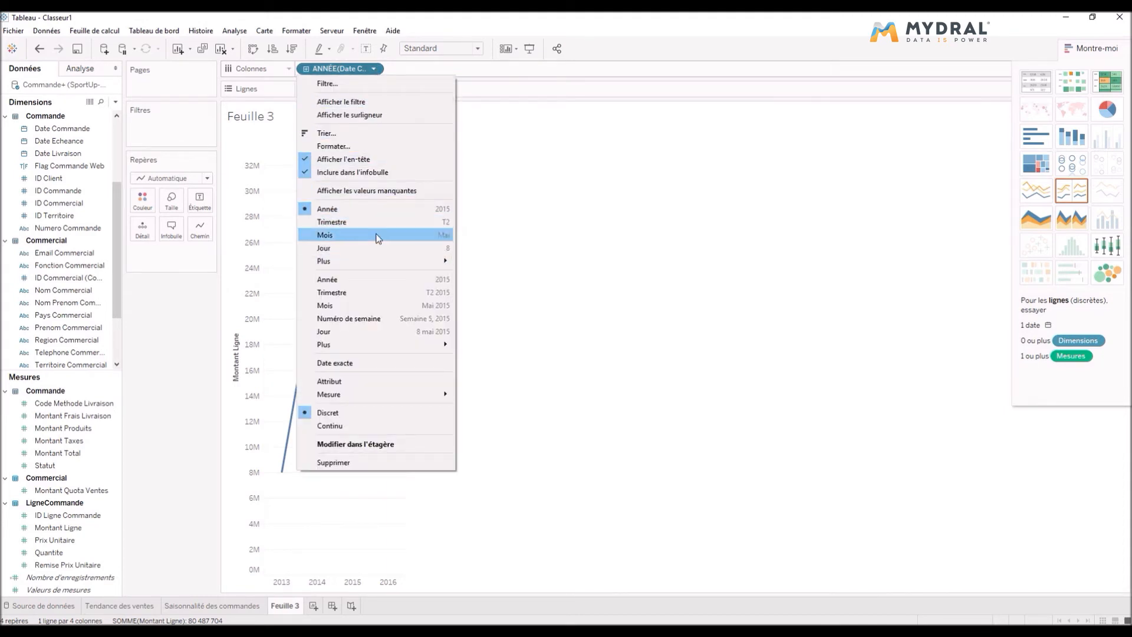
pyautogui.click(436, 335)
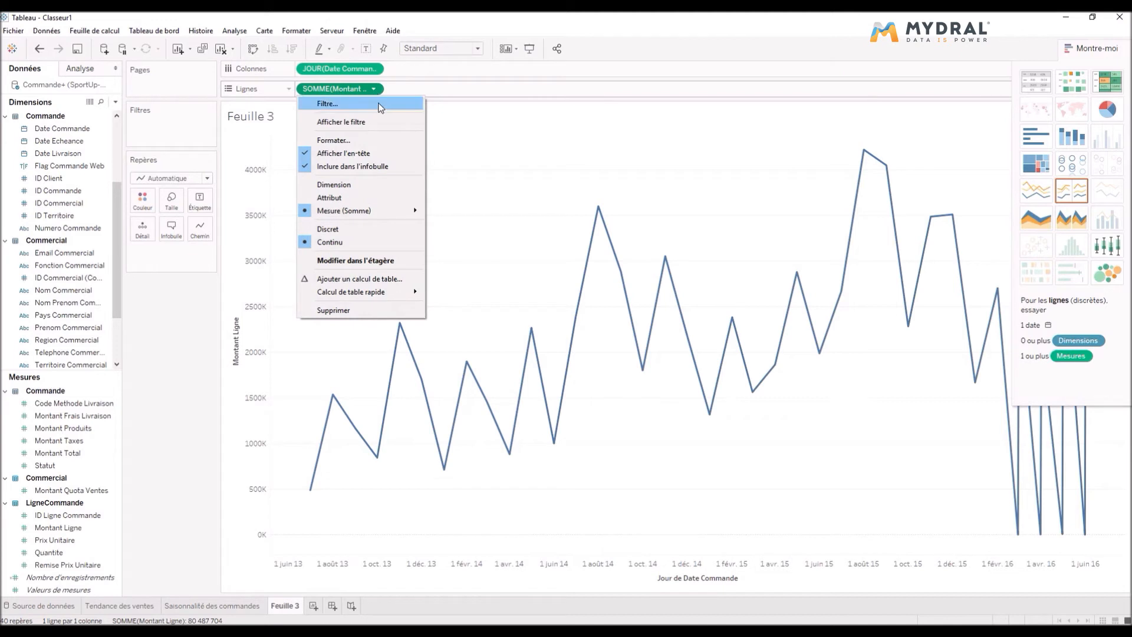
pyautogui.moveTo(369, 299)
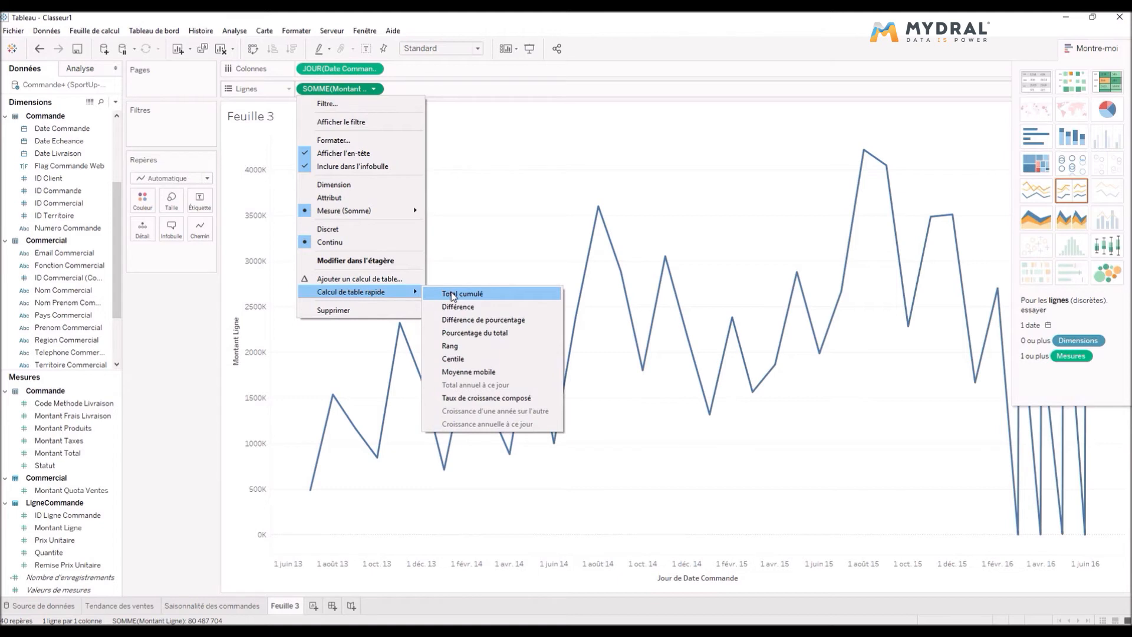
pyautogui.click(452, 295)
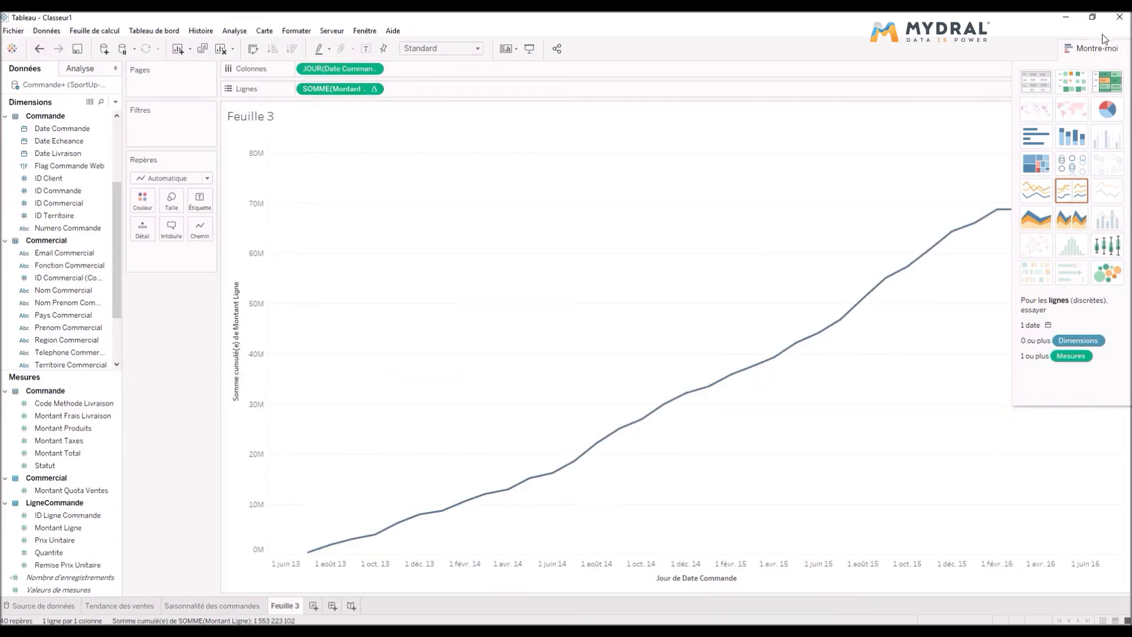
pyautogui.click(1096, 51)
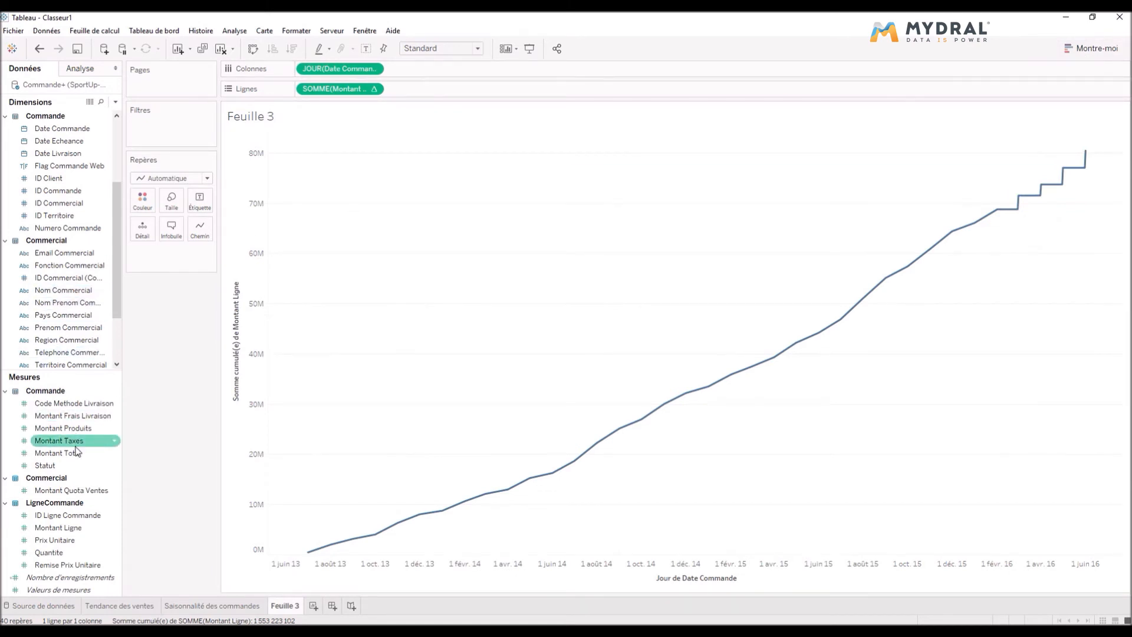
# Step: Colour the running-total lines by Date Commande year and label them with Montant Ligne
pyautogui.click(45, 129)
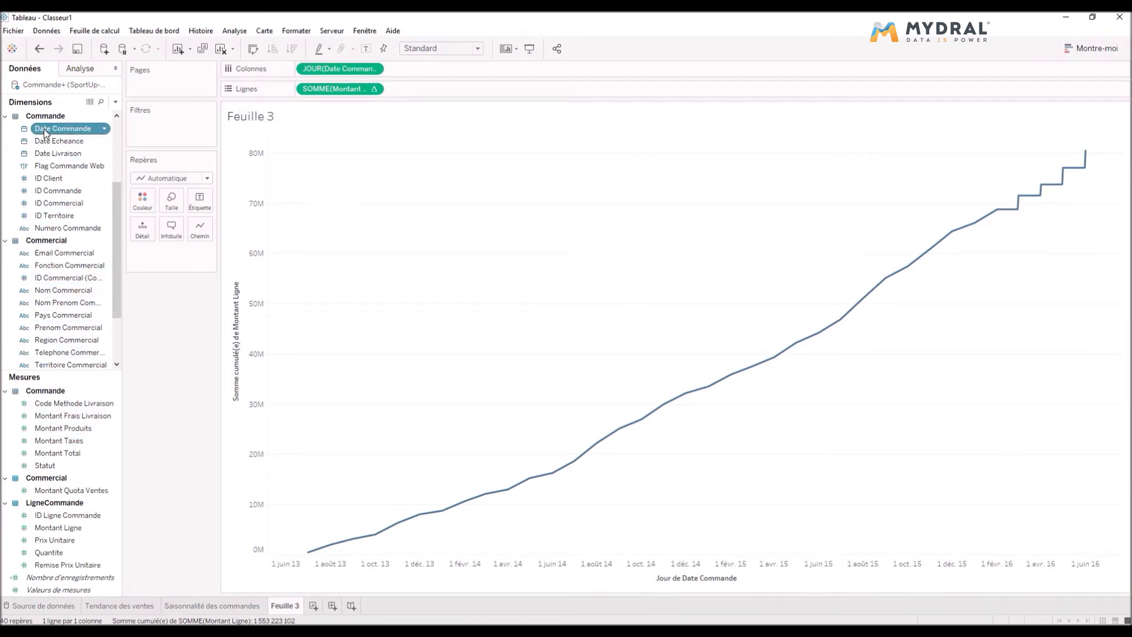
pyautogui.moveTo(50, 134); pyautogui.dragTo(140, 202)
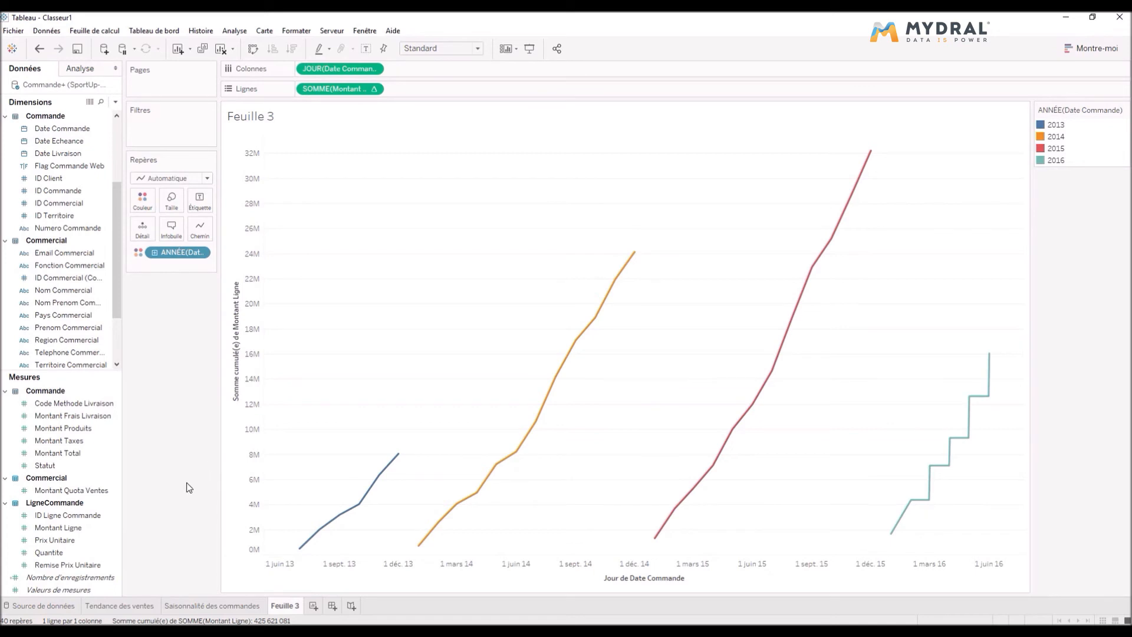
pyautogui.click(104, 529)
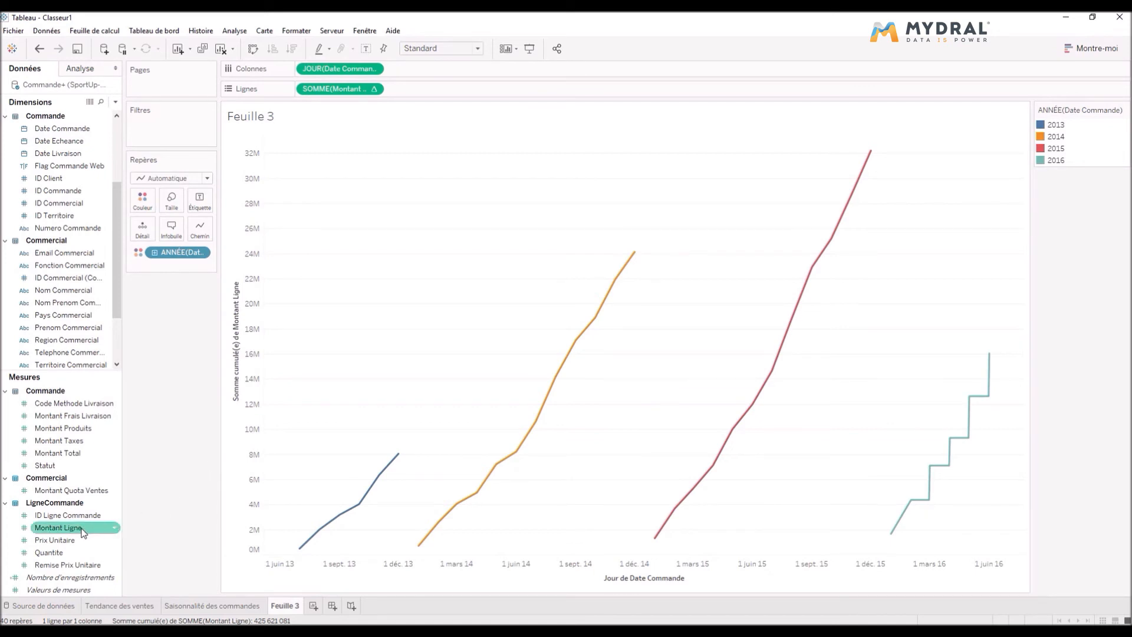
pyautogui.moveTo(57, 531); pyautogui.dragTo(200, 203)
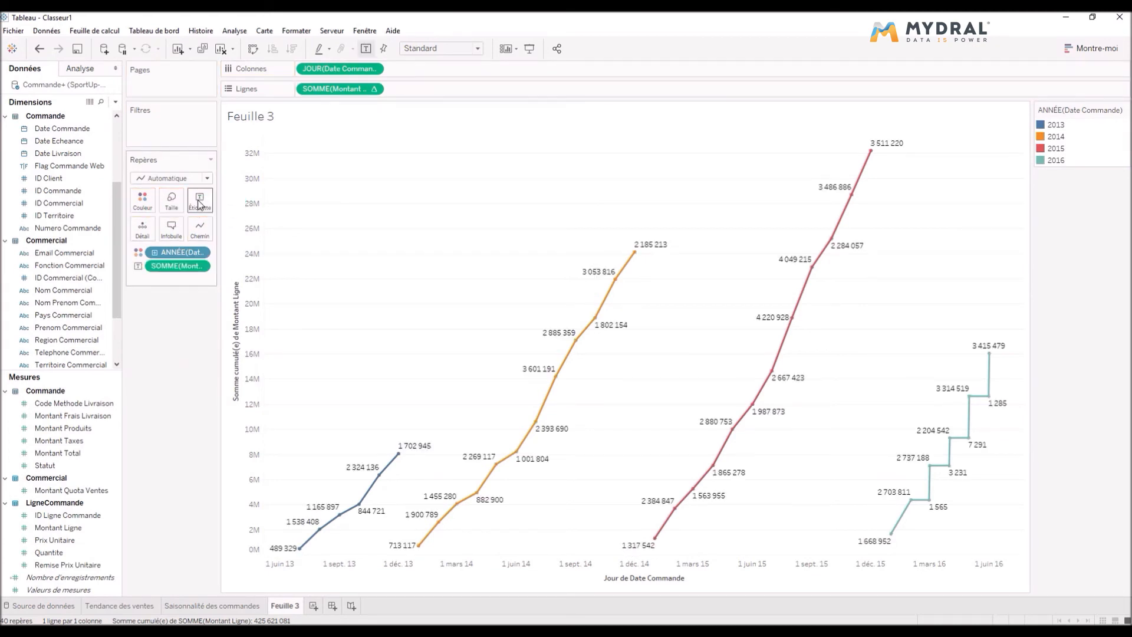
# Step: Restrict the Montant Ligne labels to the line ends (Fins de lignes)
pyautogui.click(200, 204)
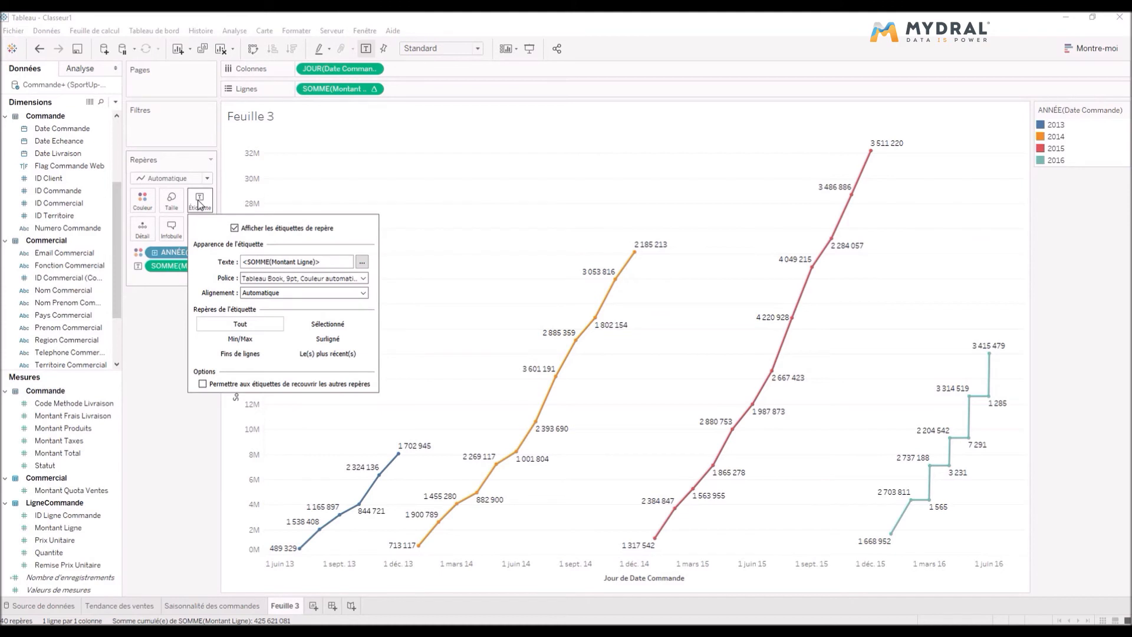
pyautogui.click(240, 353)
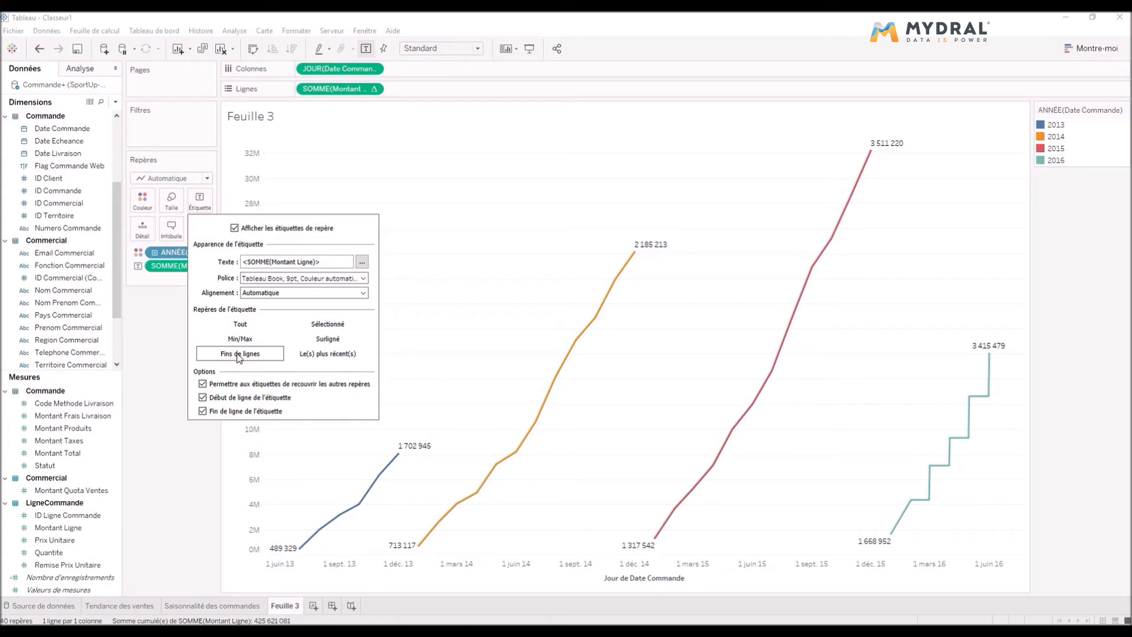
pyautogui.click(196, 464)
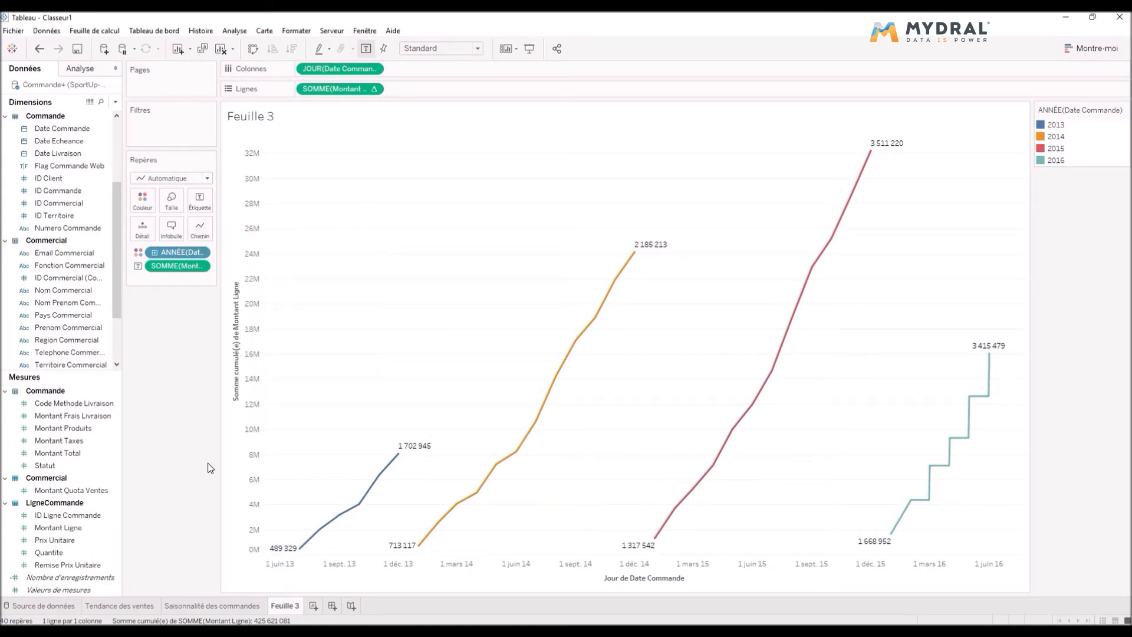
# Step: Rename the Feuille 3 worksheet as "Total cumulé des ventes par année"
pyautogui.doubleClick(285, 611)
pyautogui.write('Total cumul')
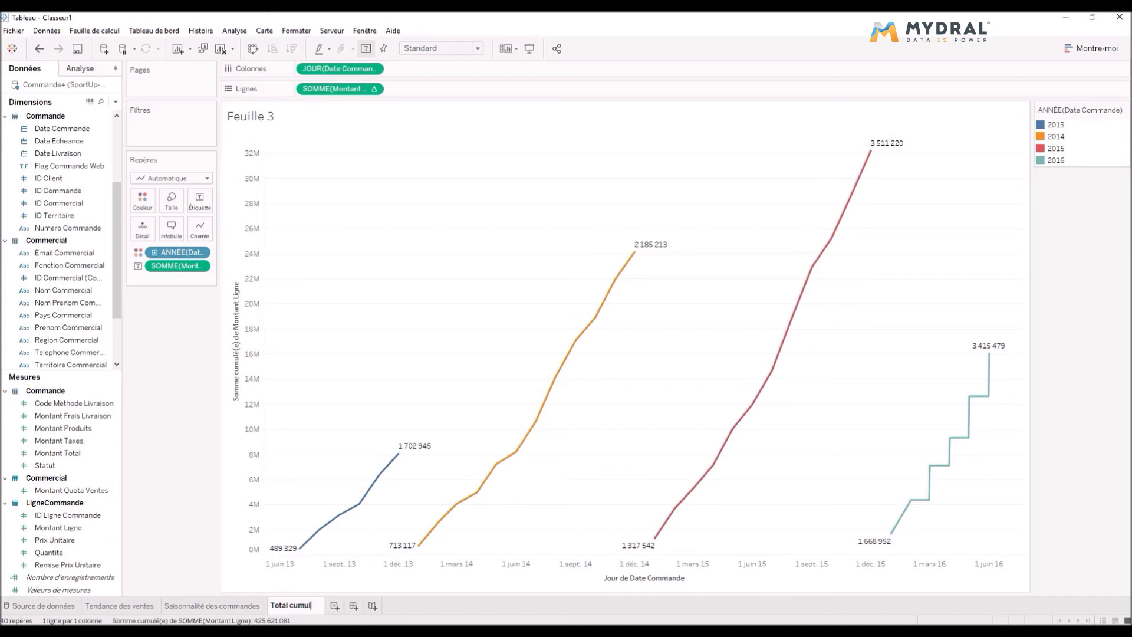
pyautogui.write('é des vent')
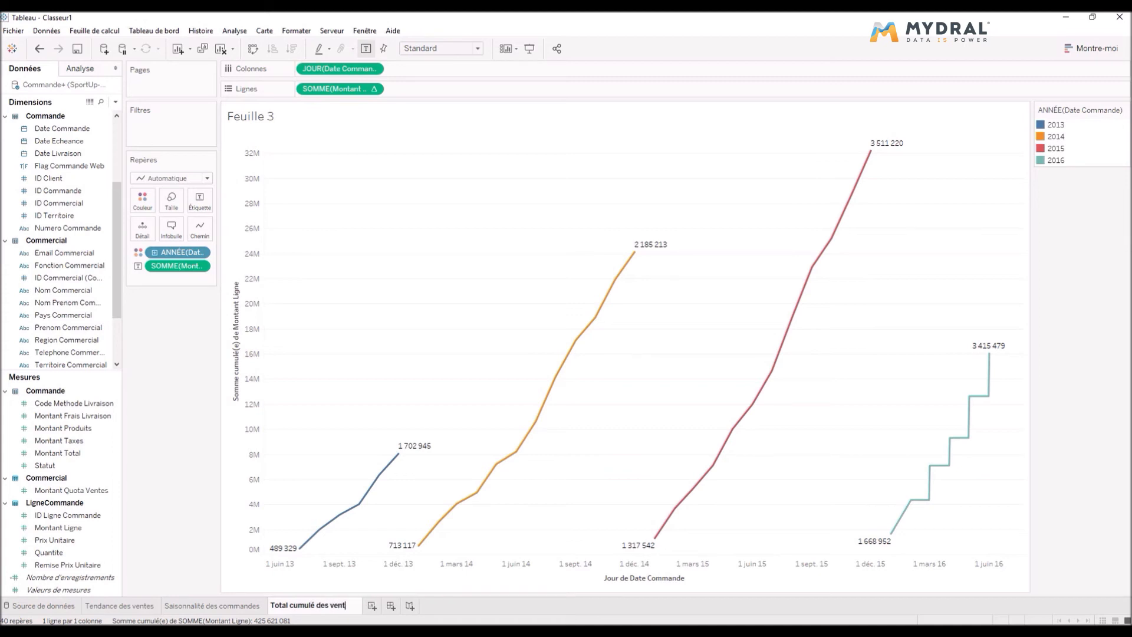
pyautogui.write('es par année')
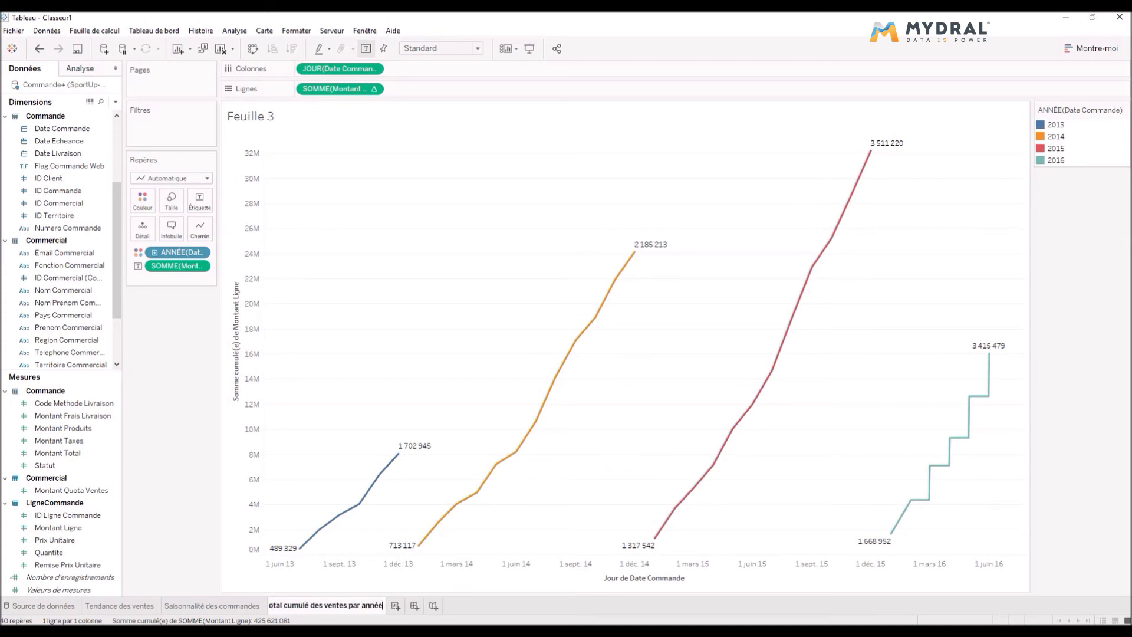
pyautogui.press('Return')
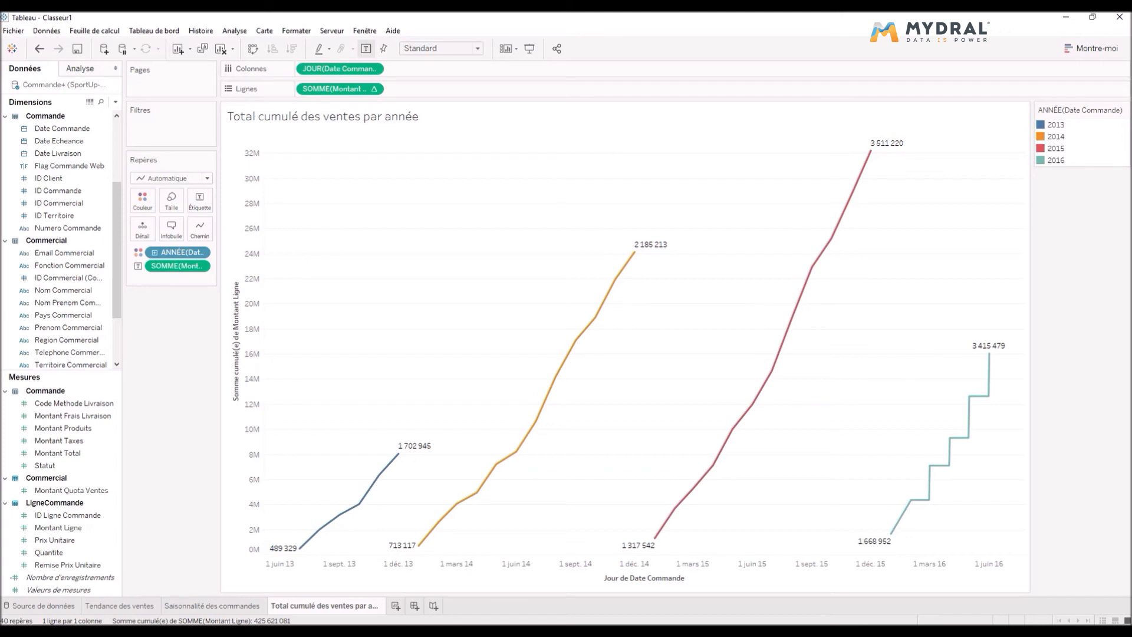
# Step: Create a new dashboard and set its size to Automatique
pyautogui.click(415, 606)
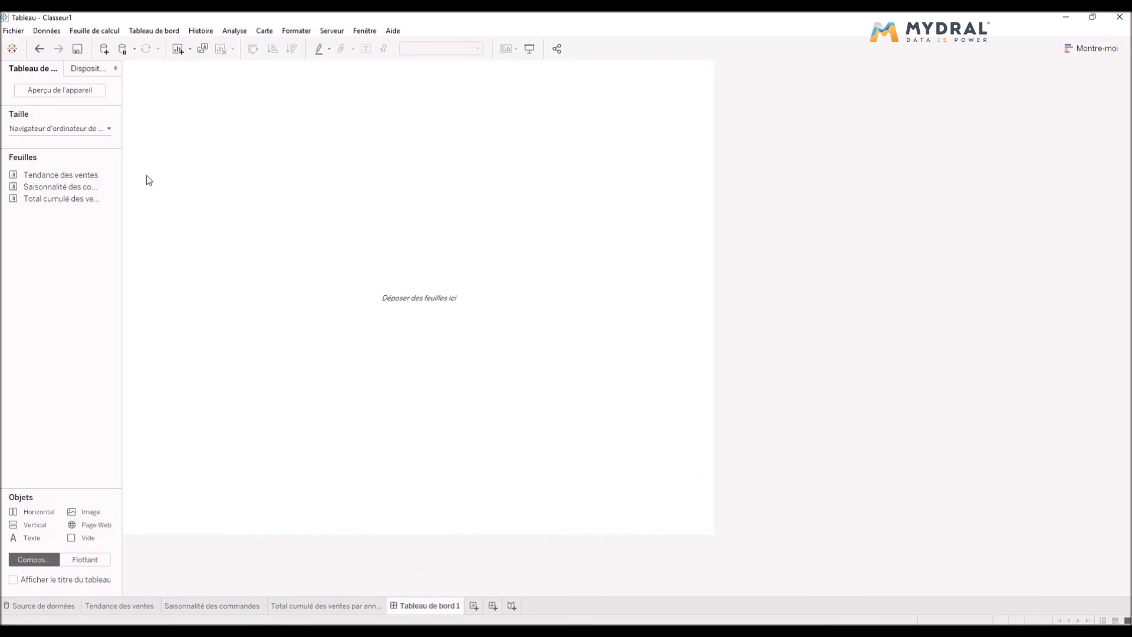
pyautogui.click(109, 129)
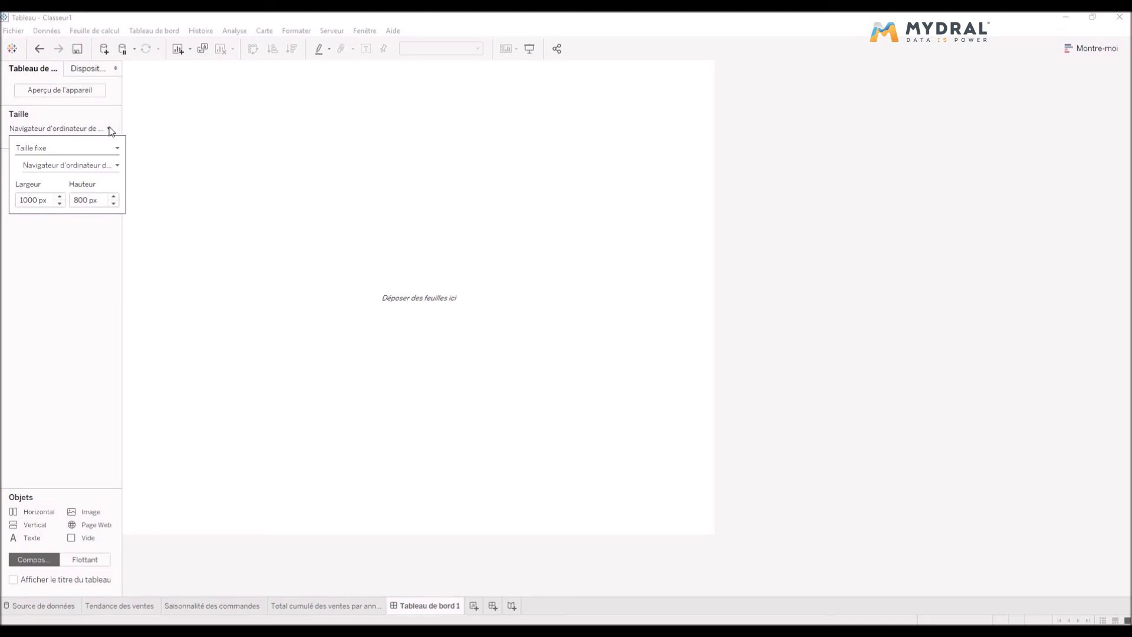
pyautogui.click(117, 148)
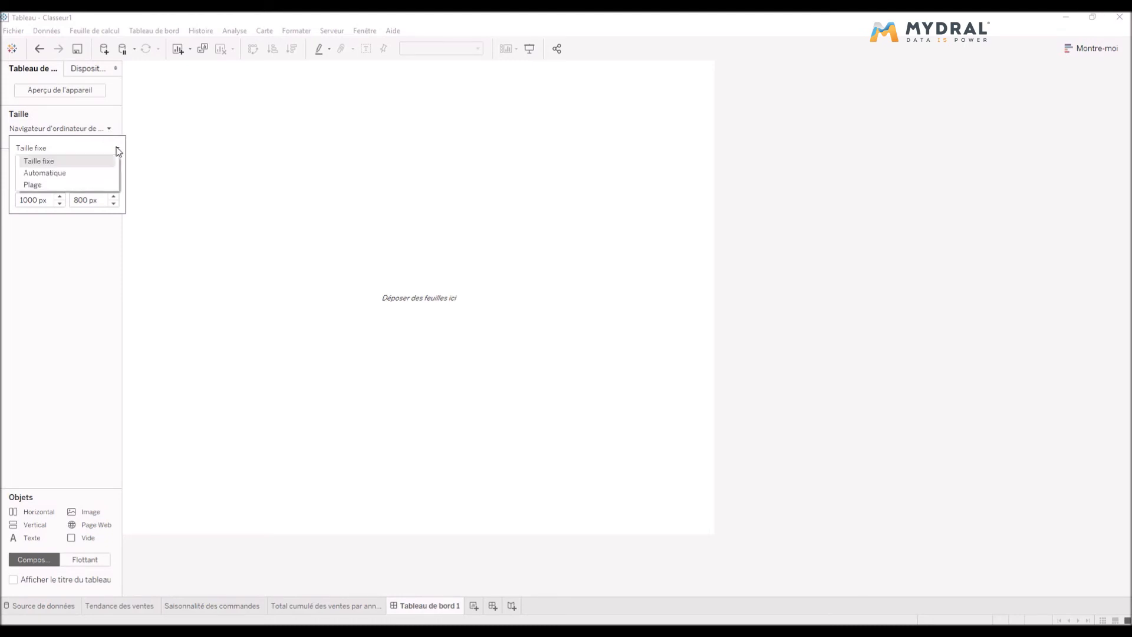
pyautogui.click(86, 173)
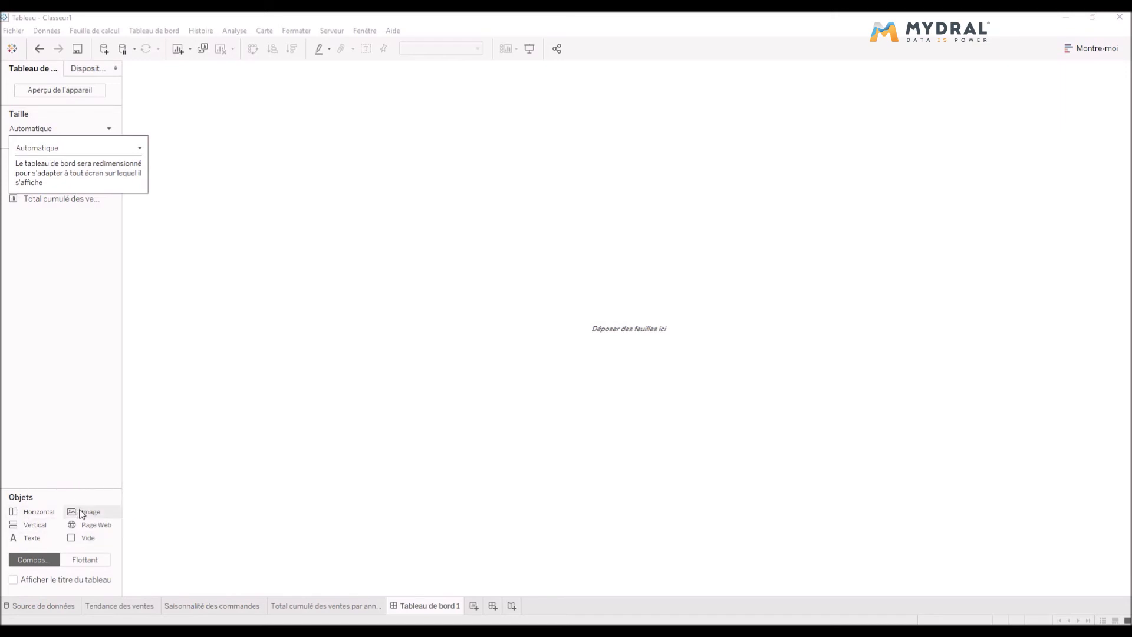
# Step: Add the image logo_MYDRAL2017_300dpi.png to the dashboard and fit it to its container (Ajuster l'image)
pyautogui.moveTo(83, 513); pyautogui.dragTo(152, 461)
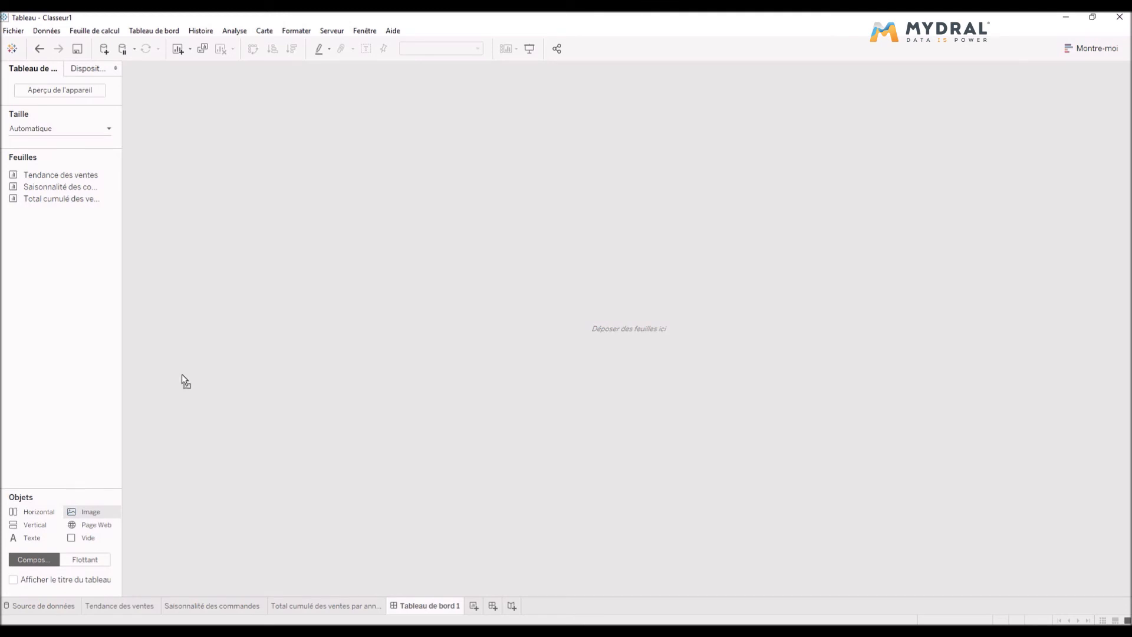
pyautogui.moveTo(211, 358); pyautogui.dragTo(212, 358)
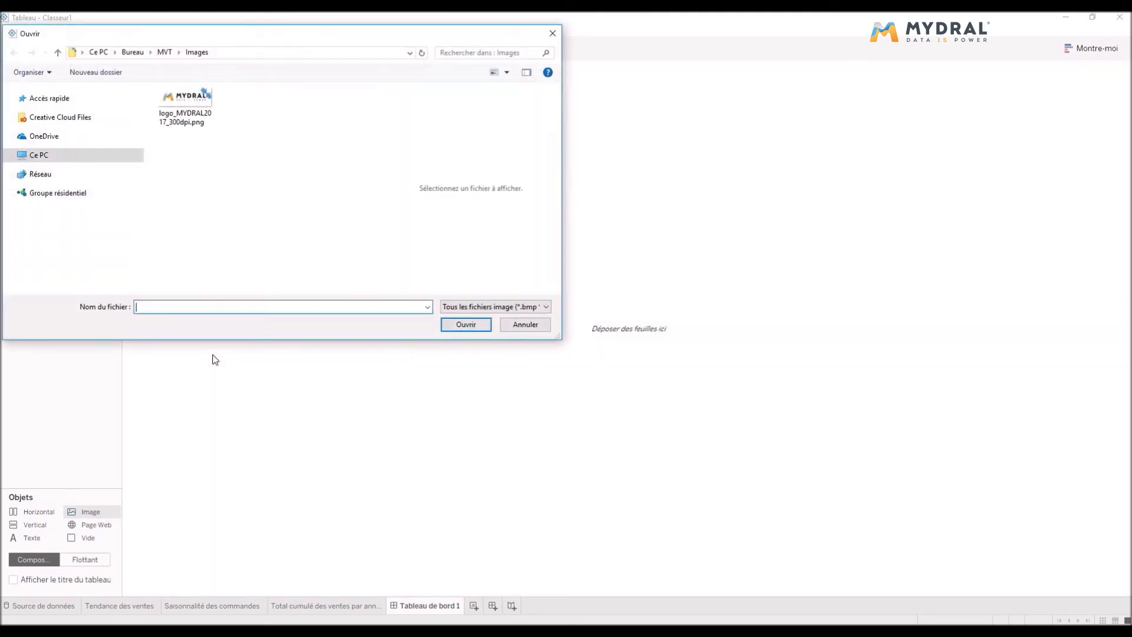
pyautogui.doubleClick(196, 112)
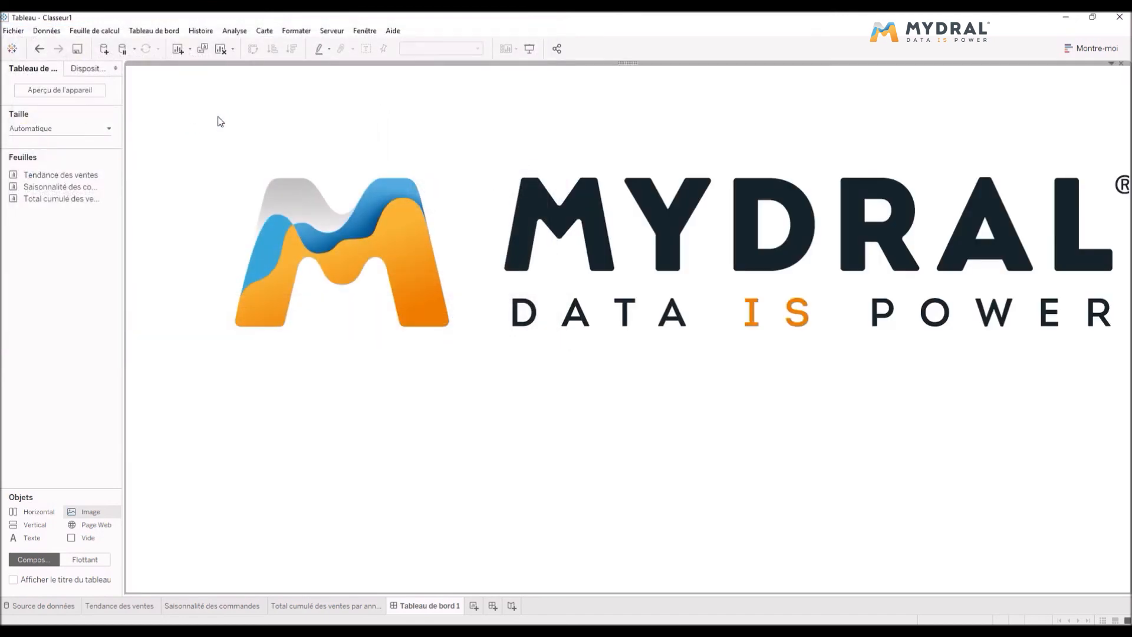
pyautogui.click(1111, 62)
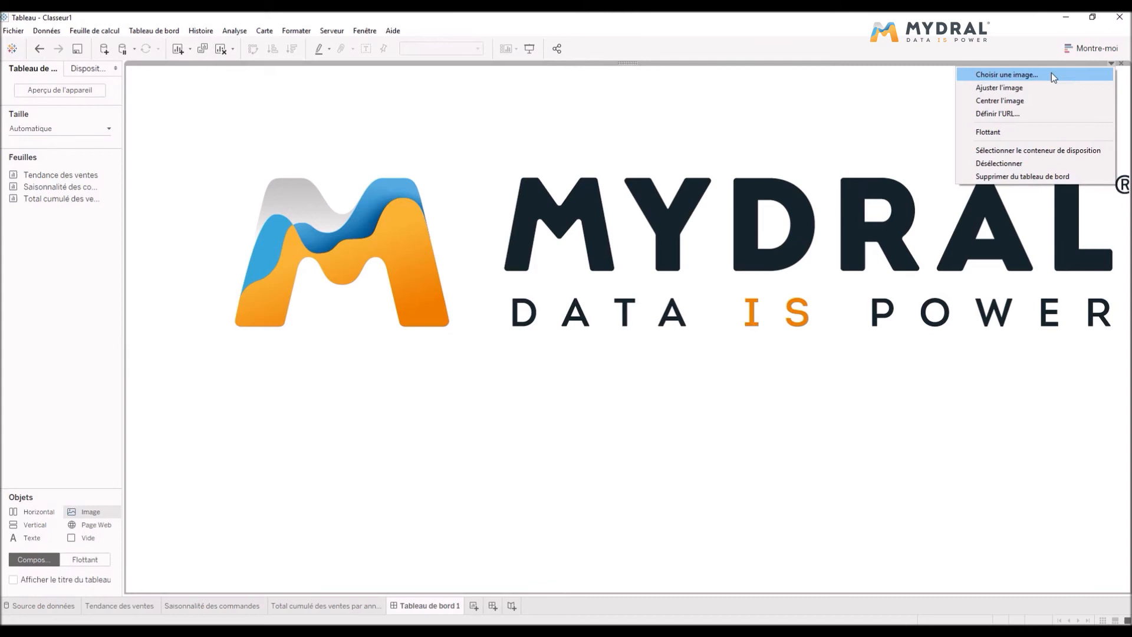
pyautogui.click(1032, 89)
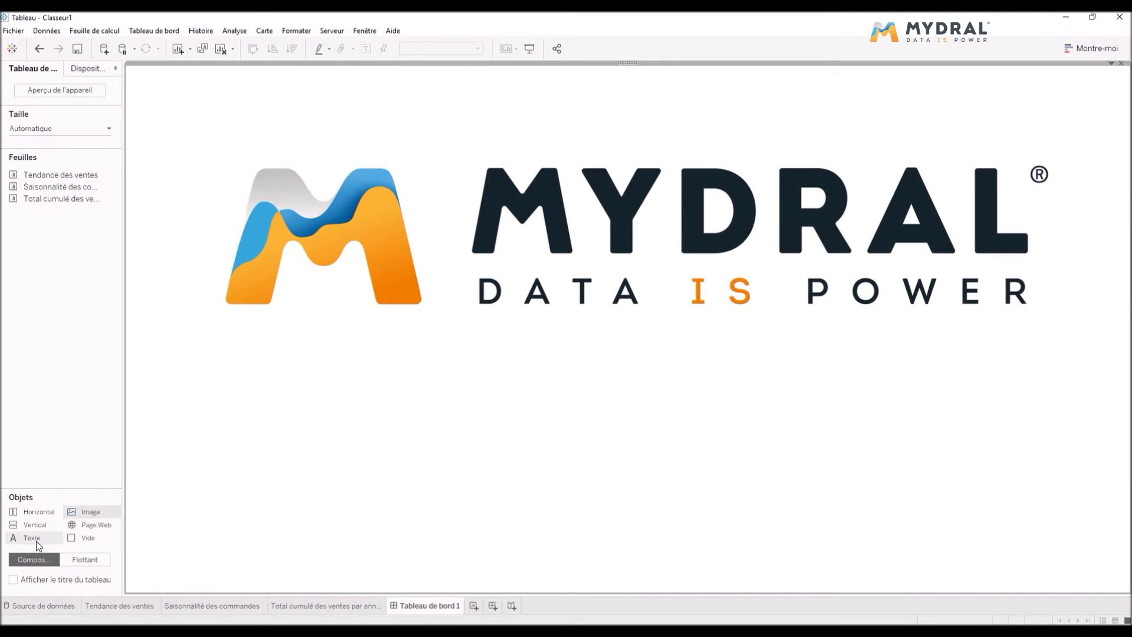
# Step: Add a text object beside the logo, on its right, and insert the sheet name field (Nom de feuille)
pyautogui.moveTo(37, 541); pyautogui.dragTo(808, 266)
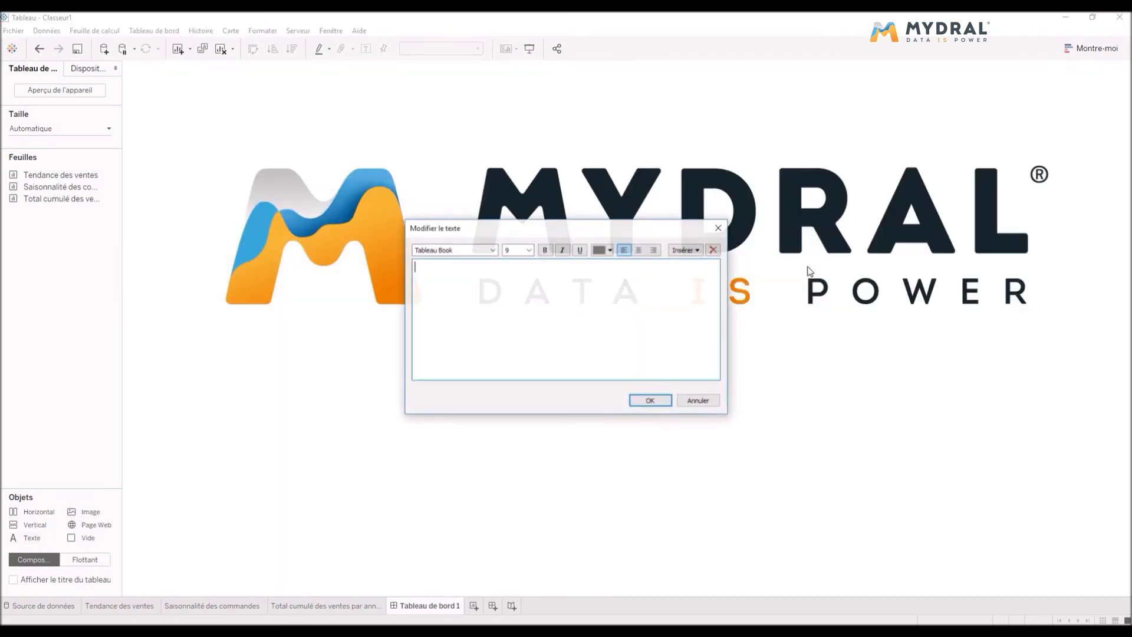
pyautogui.click(687, 250)
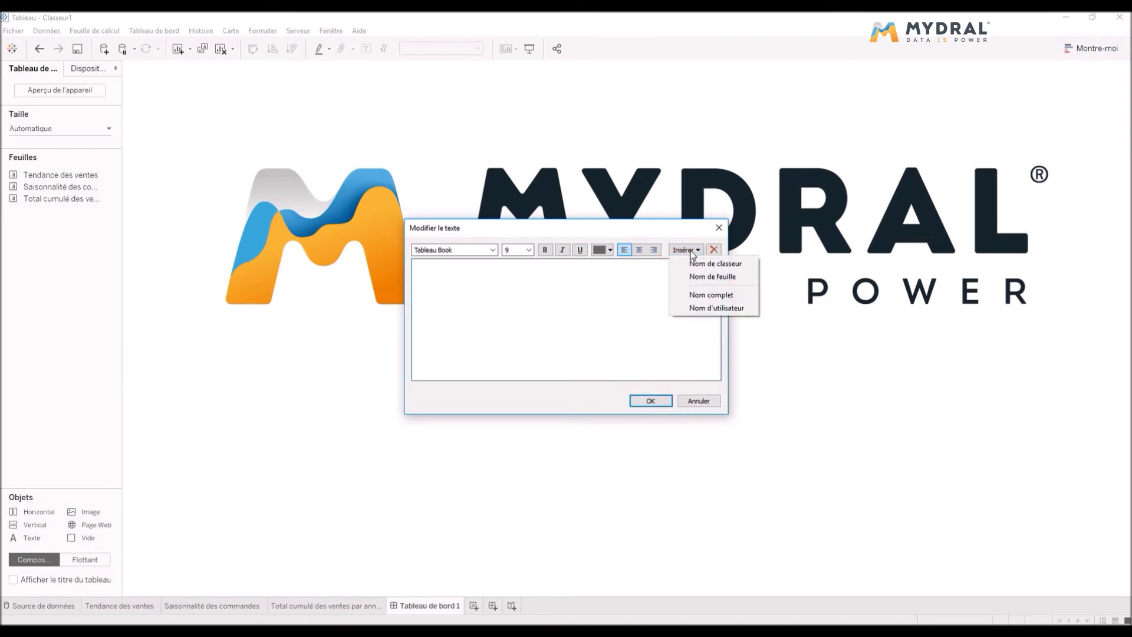
pyautogui.click(714, 276)
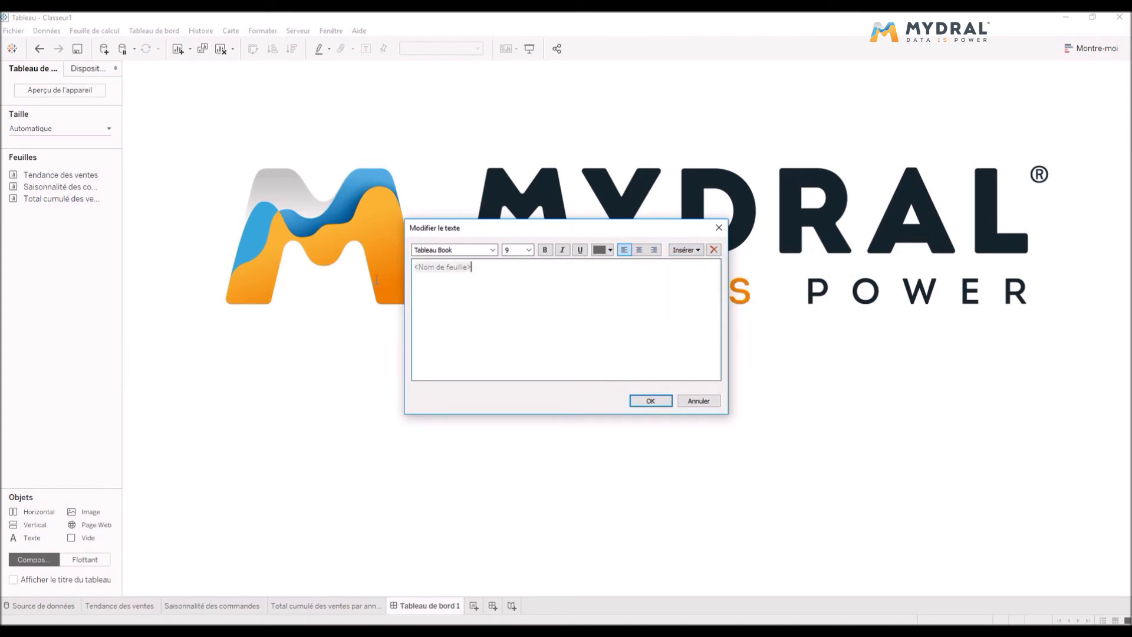
# Step: Format the sheet name text as size 26, bold and blue, and apply it to the dashboard
pyautogui.hotkey('ctrl', 'a')
pyautogui.click(529, 250)
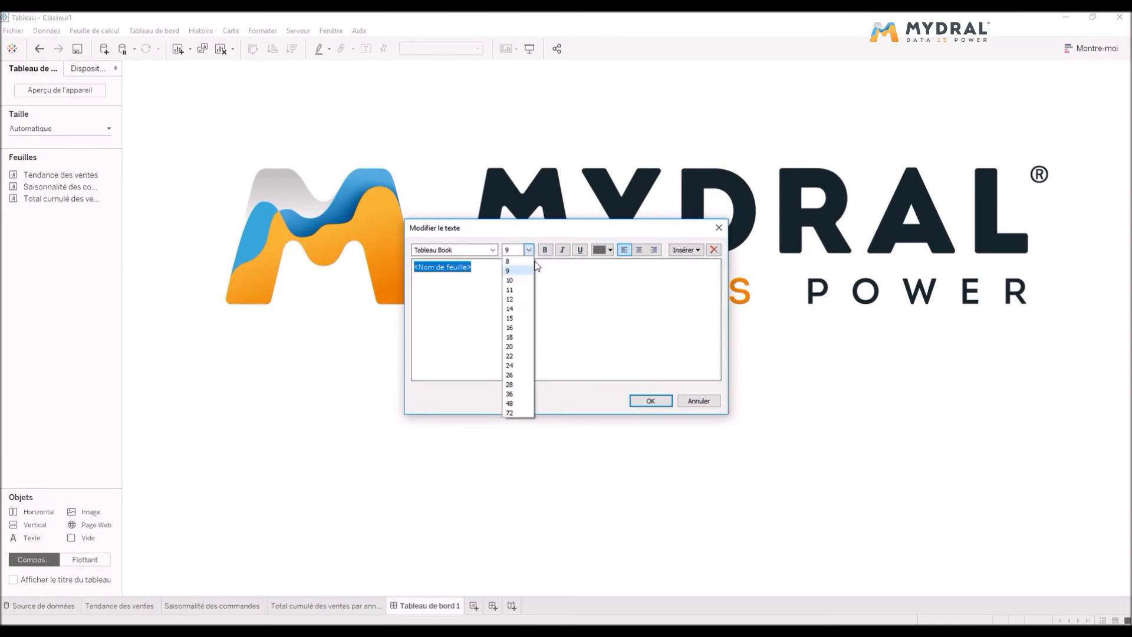
pyautogui.click(522, 374)
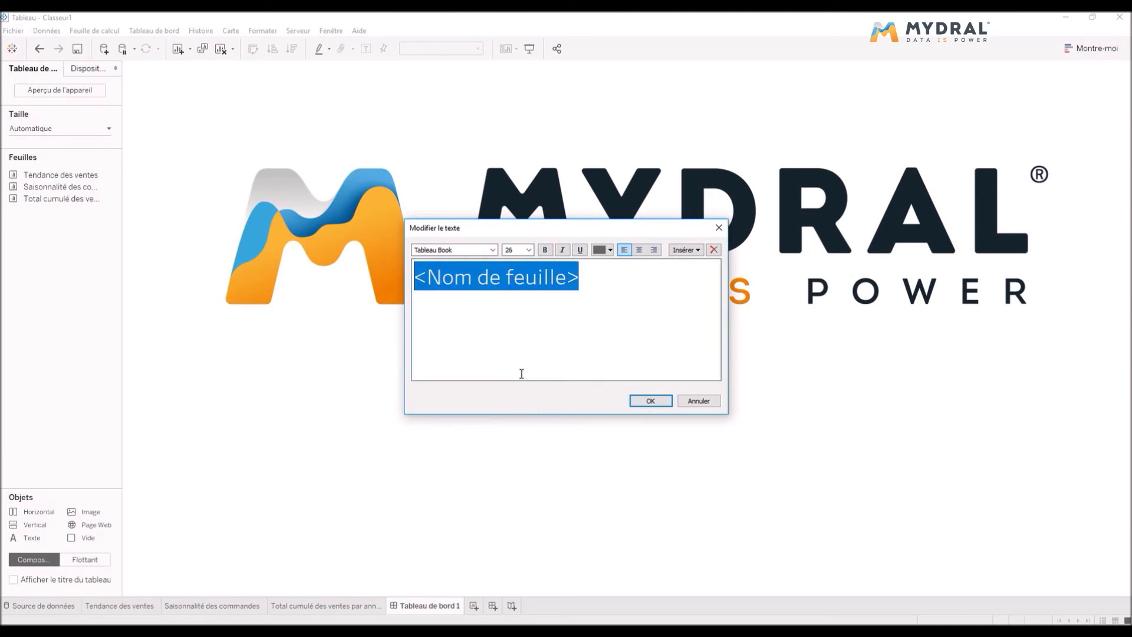
pyautogui.click(544, 251)
pyautogui.click(610, 250)
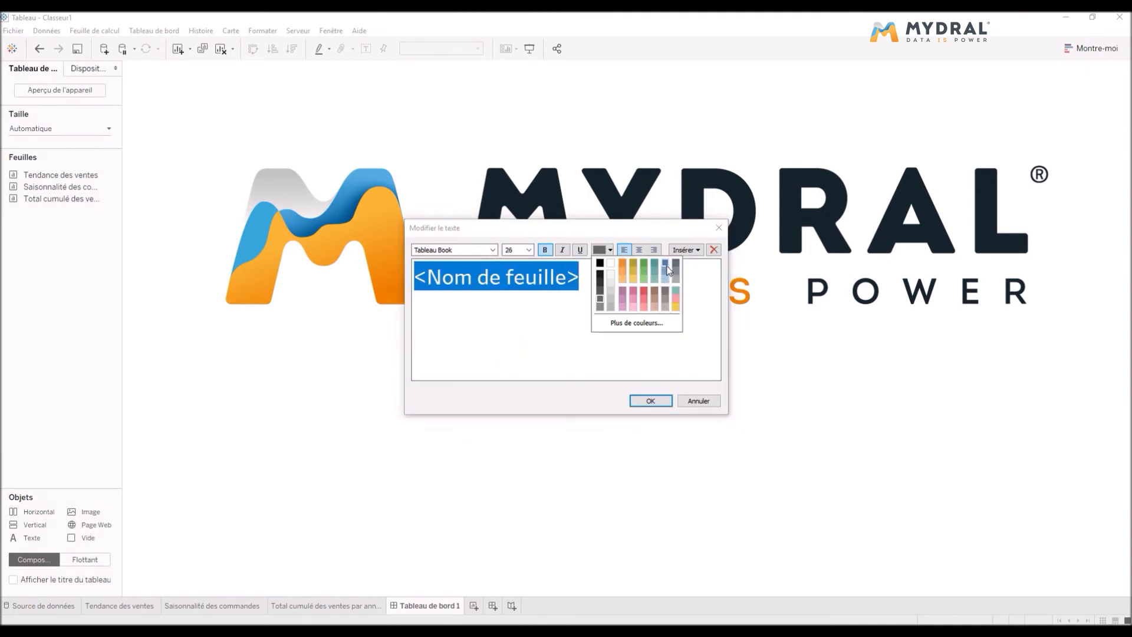
pyautogui.click(669, 271)
pyautogui.click(668, 401)
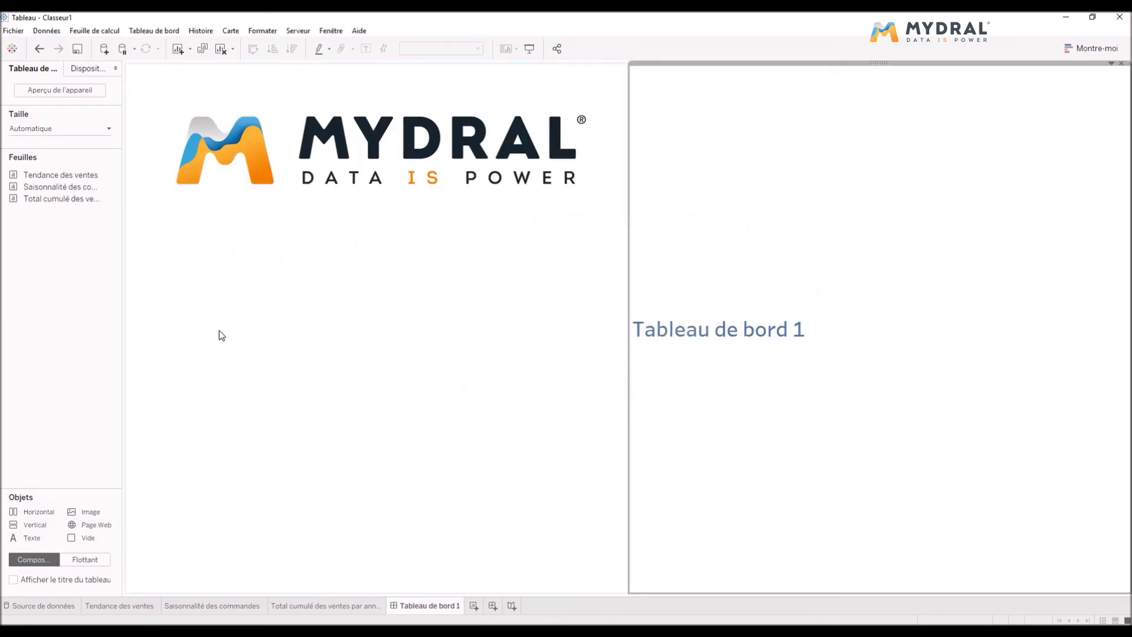
# Step: Place the Saisonnalité des commandes sheet across the dashboard below the logo and title, and shrink the header row's height
pyautogui.moveTo(54, 187)
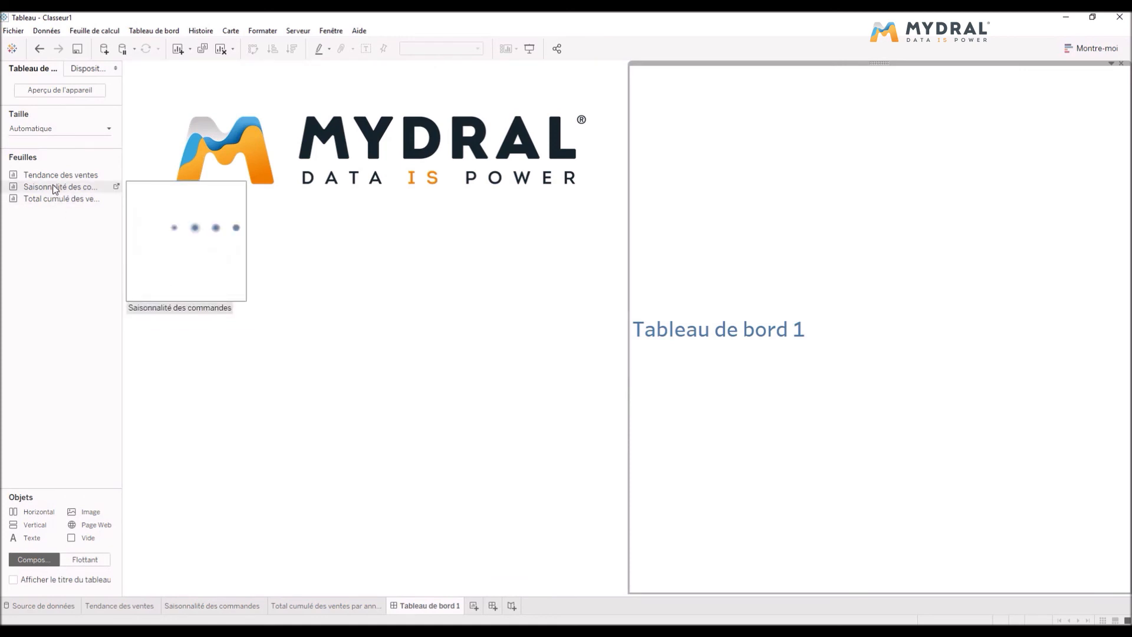
pyautogui.moveTo(54, 187); pyautogui.dragTo(627, 595)
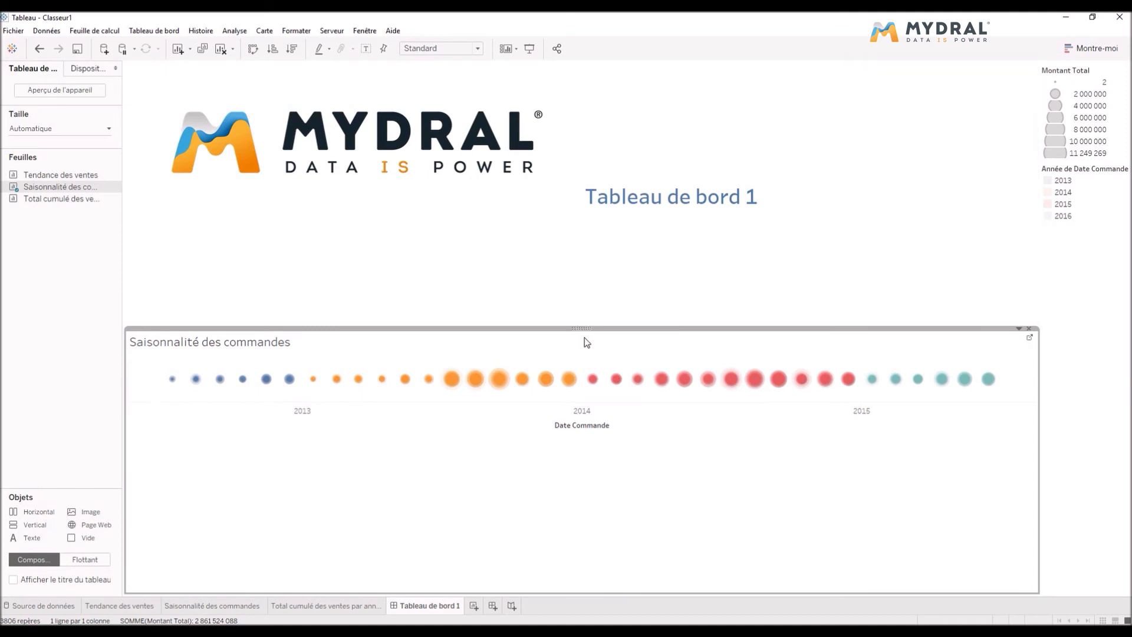
pyautogui.moveTo(597, 328); pyautogui.dragTo(586, 181)
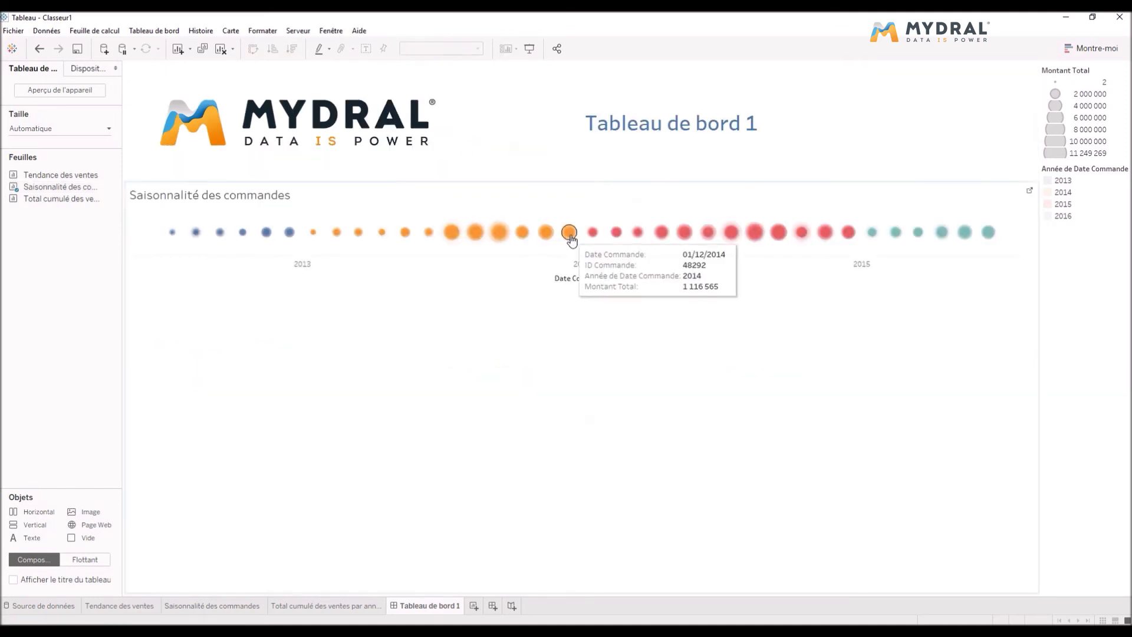
# Step: Remove the Montant Total size legend and the Année de Date Commande colour legend from the dashboard
pyautogui.click(1121, 90)
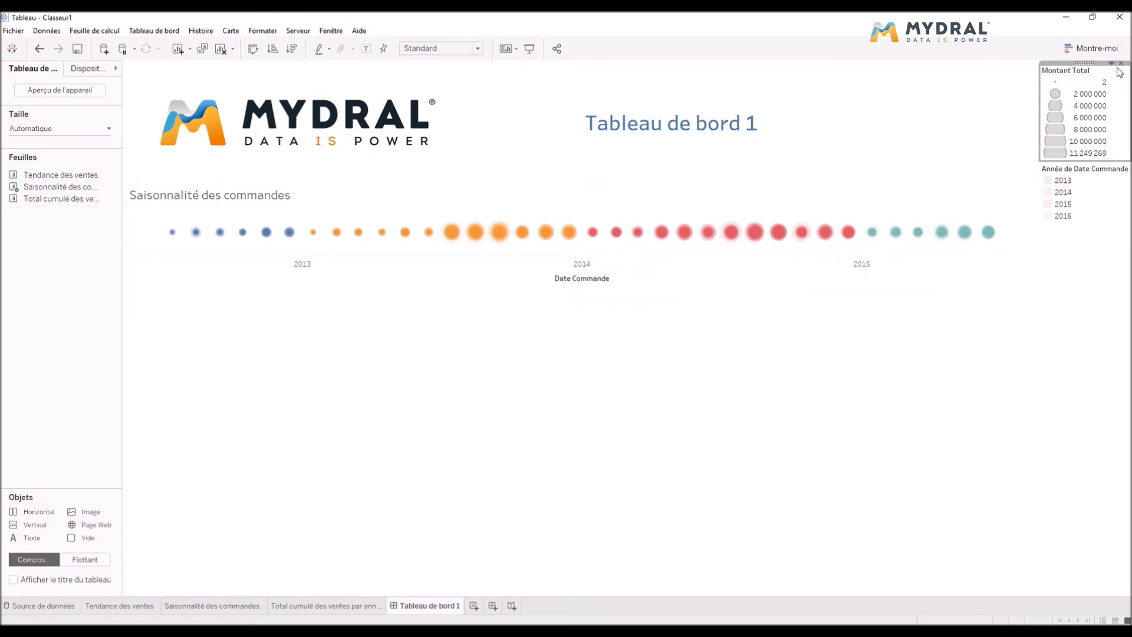
pyautogui.click(1122, 64)
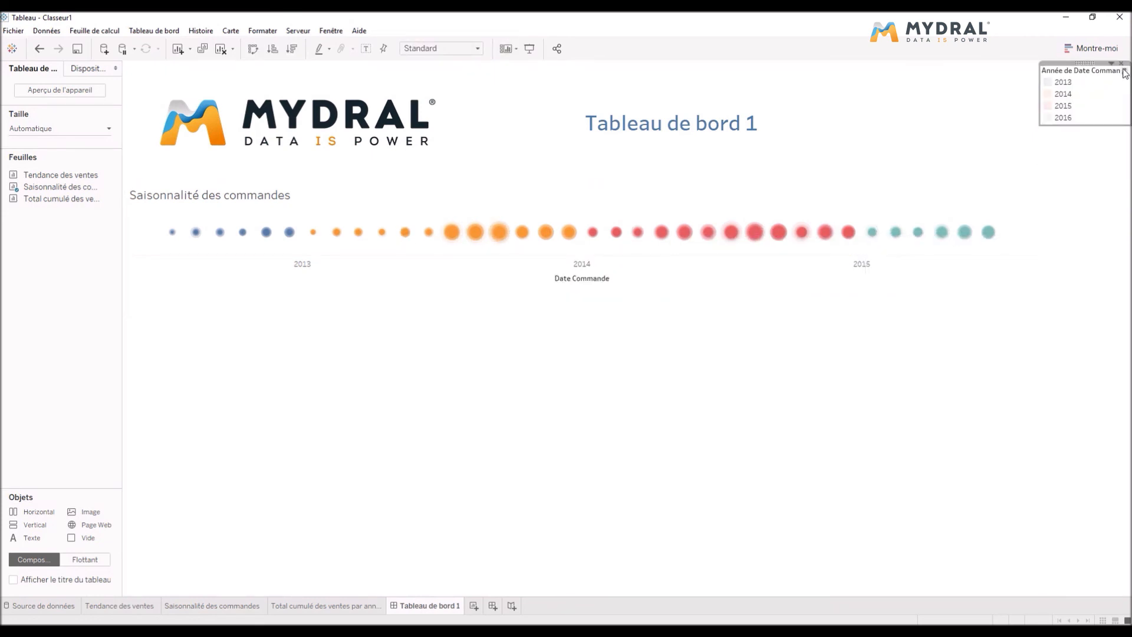
pyautogui.click(1122, 63)
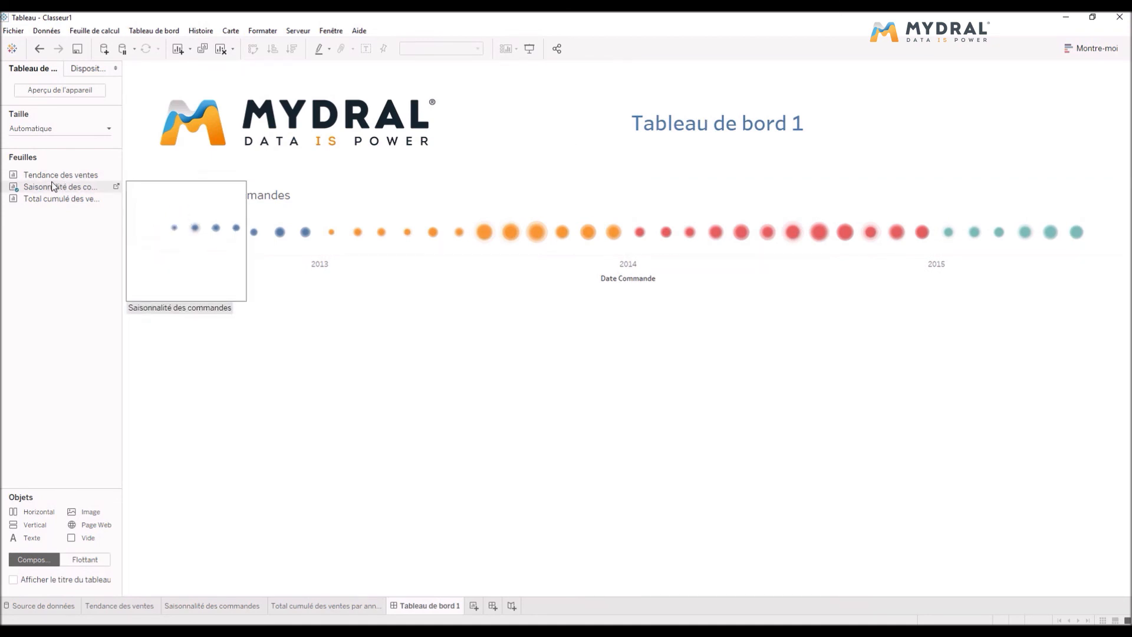
# Step: Add Tendance des ventes below the seasonality chart and Total cumulé des ventes par année to its right
pyautogui.moveTo(51, 180); pyautogui.dragTo(216, 566)
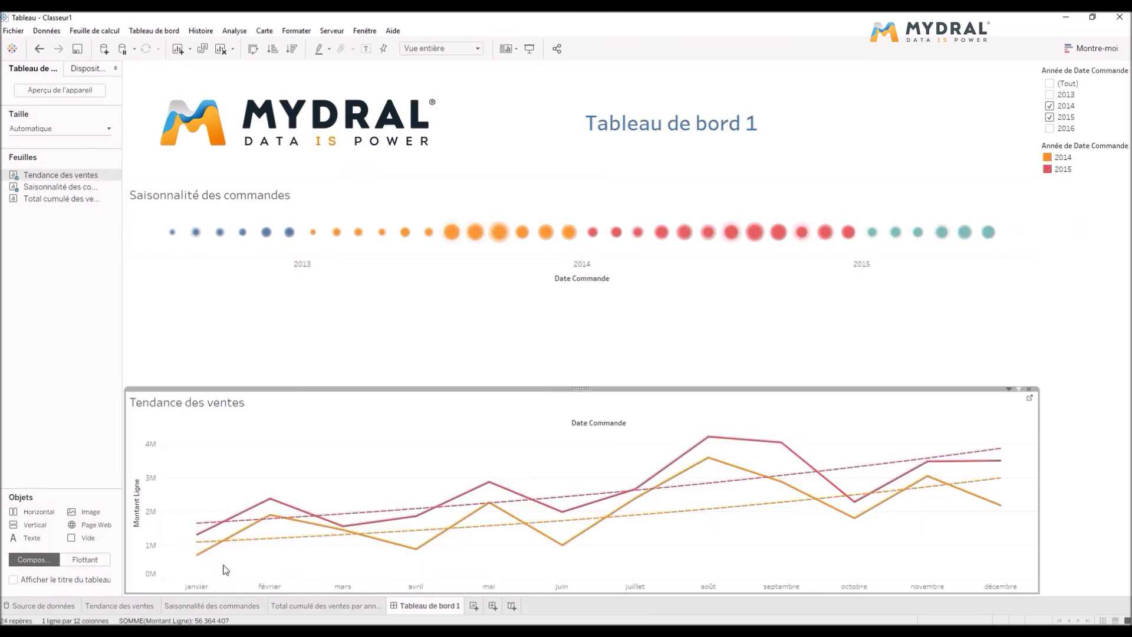
pyautogui.moveTo(41, 204); pyautogui.dragTo(868, 485)
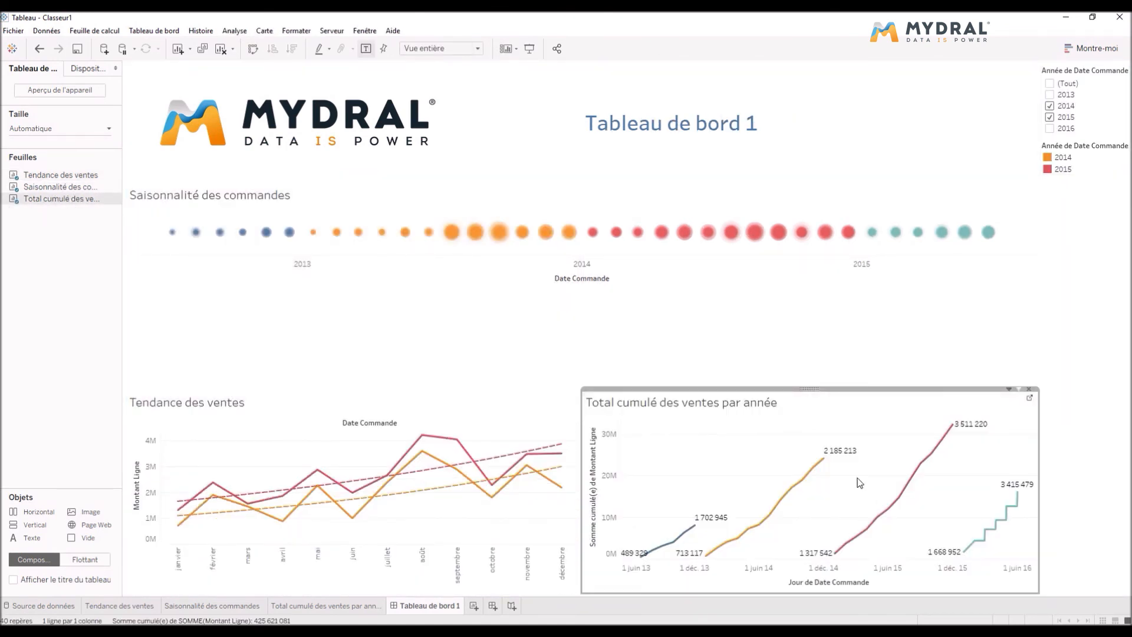
# Step: Make the Année de Date Commande colour legend floating and move it onto the Tendance des ventes chart
pyautogui.click(1099, 160)
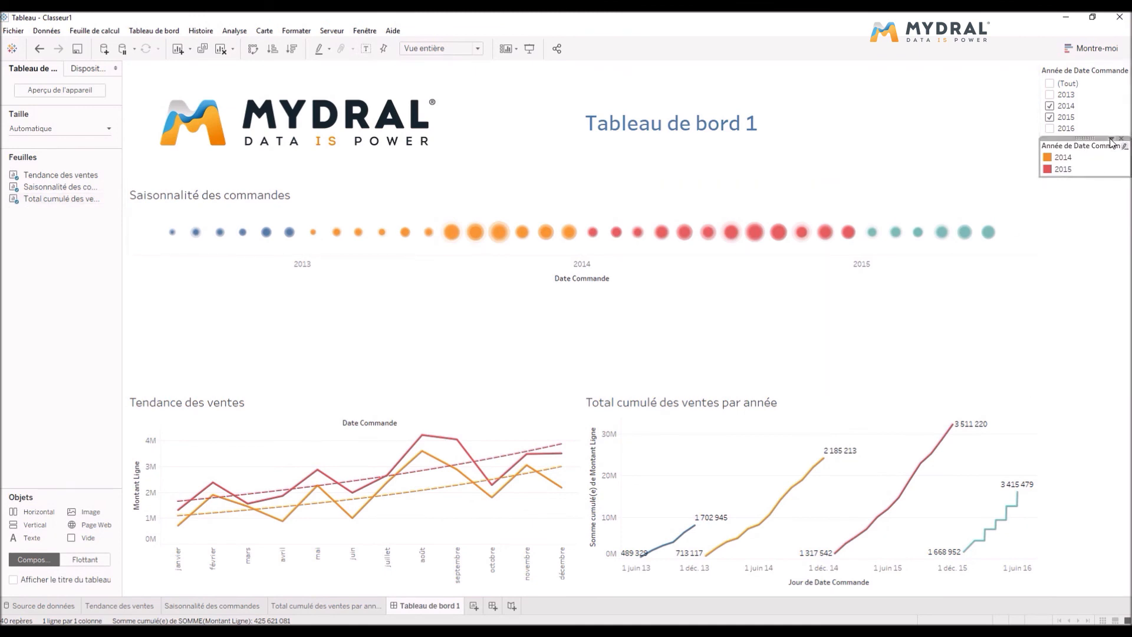
pyautogui.click(1112, 143)
pyautogui.click(1025, 257)
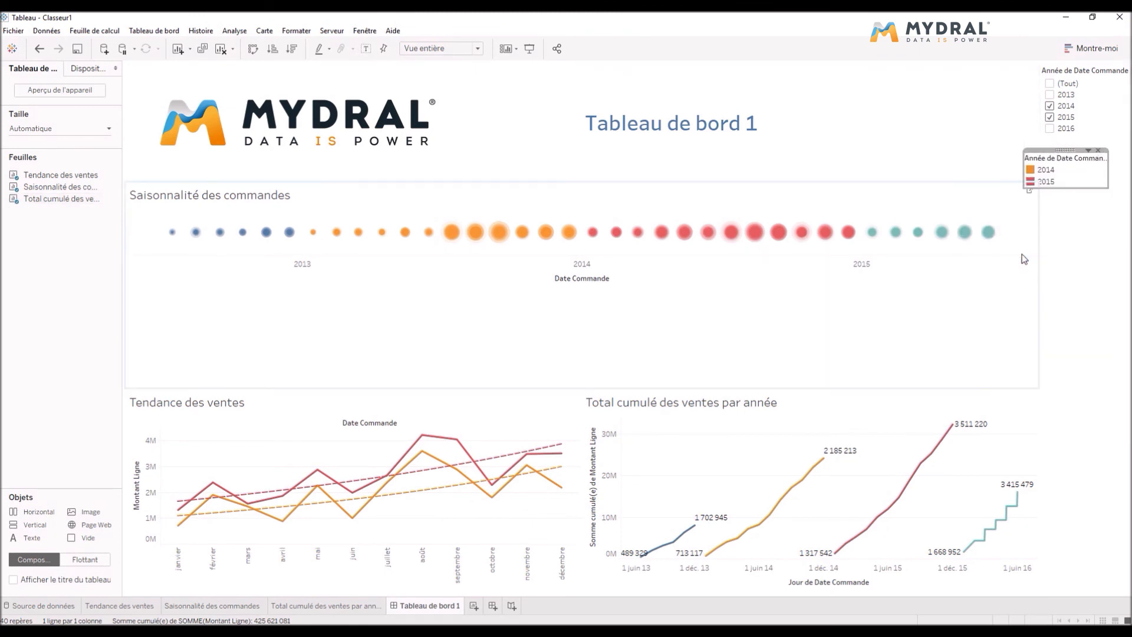
pyautogui.moveTo(1069, 150); pyautogui.dragTo(180, 404)
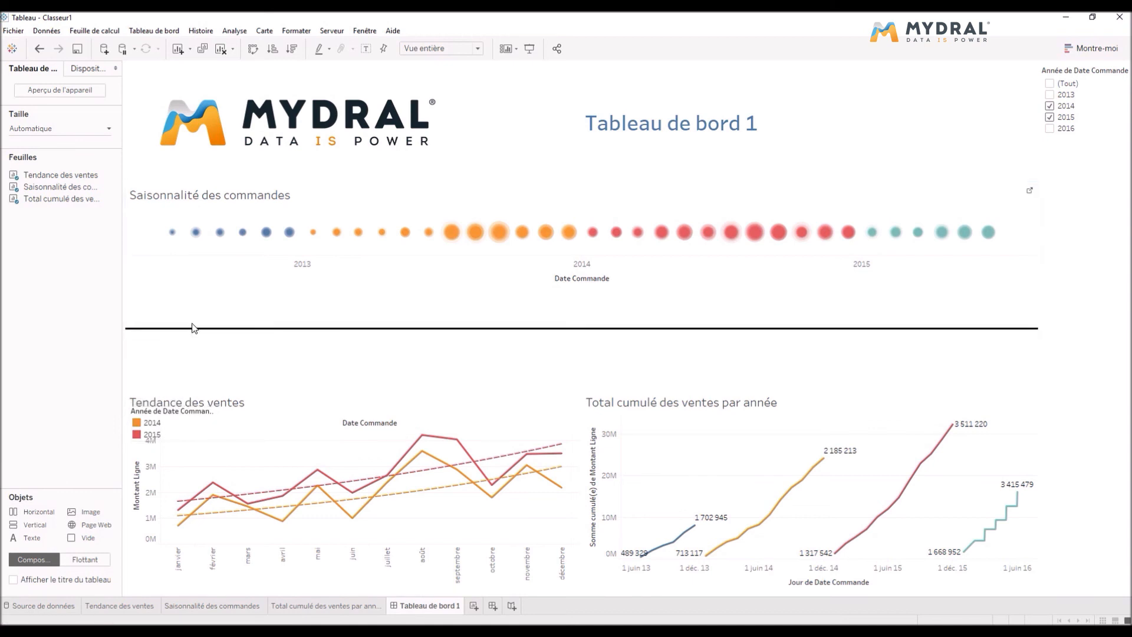
# Step: Increase the height of the lower chart row and move the floating legend to the upper-right corner of Tendance des ventes
pyautogui.moveTo(192, 322); pyautogui.dragTo(191, 327)
pyautogui.click(168, 404)
pyautogui.moveTo(168, 403); pyautogui.dragTo(167, 352)
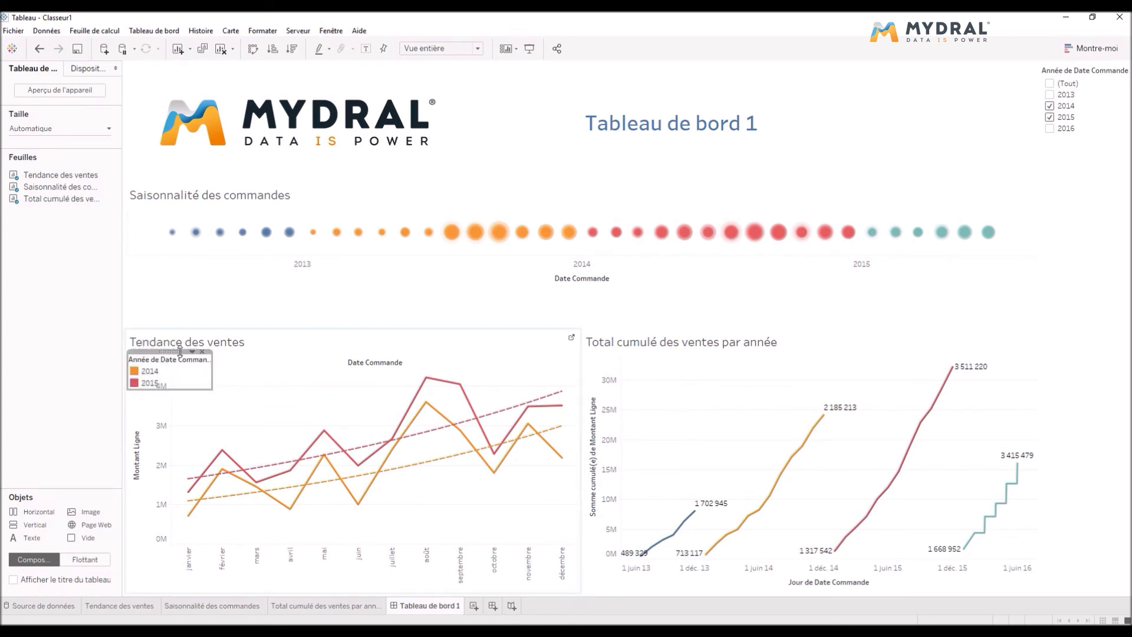
pyautogui.moveTo(169, 351); pyautogui.dragTo(513, 334)
# Step: Make the Année de Date Commande filter floating on the dashboard
pyautogui.click(1098, 106)
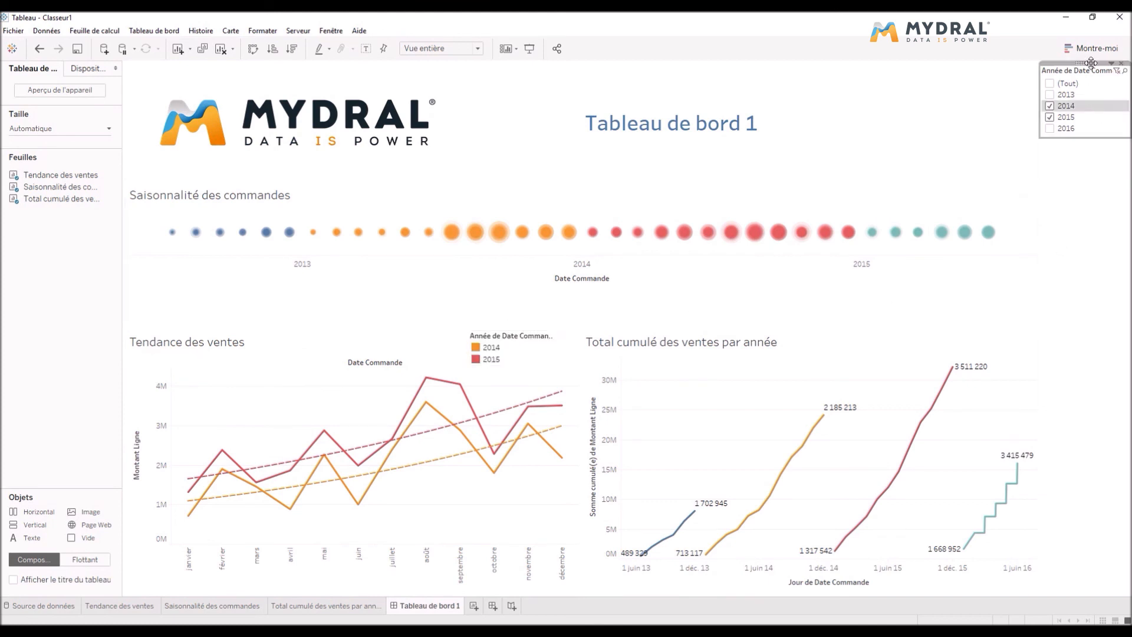
pyautogui.click(1112, 63)
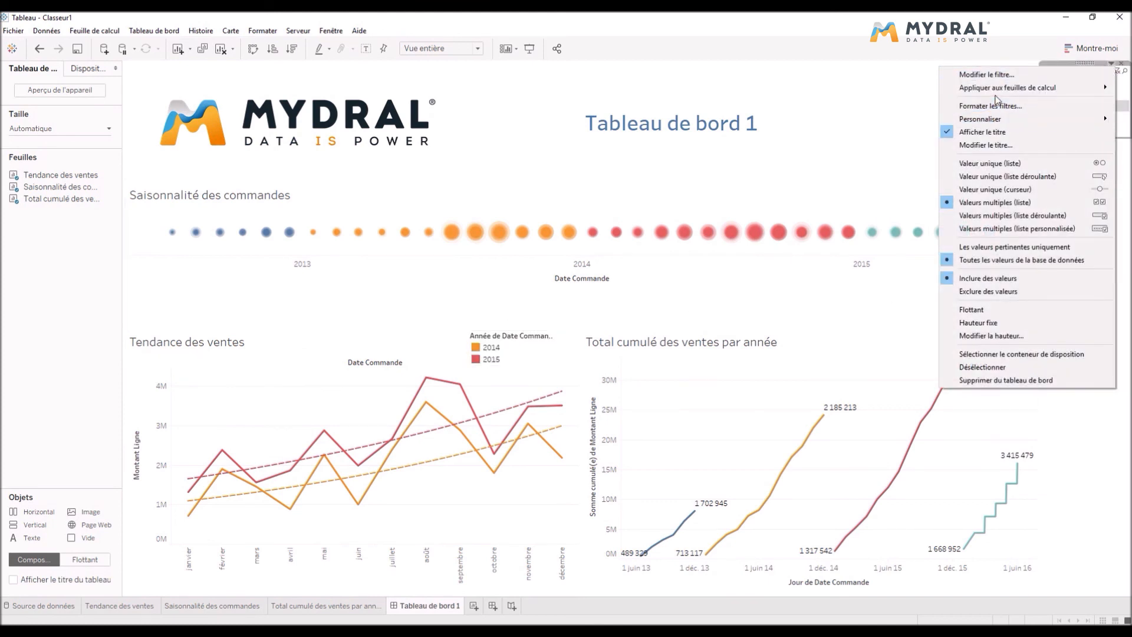
pyautogui.click(979, 309)
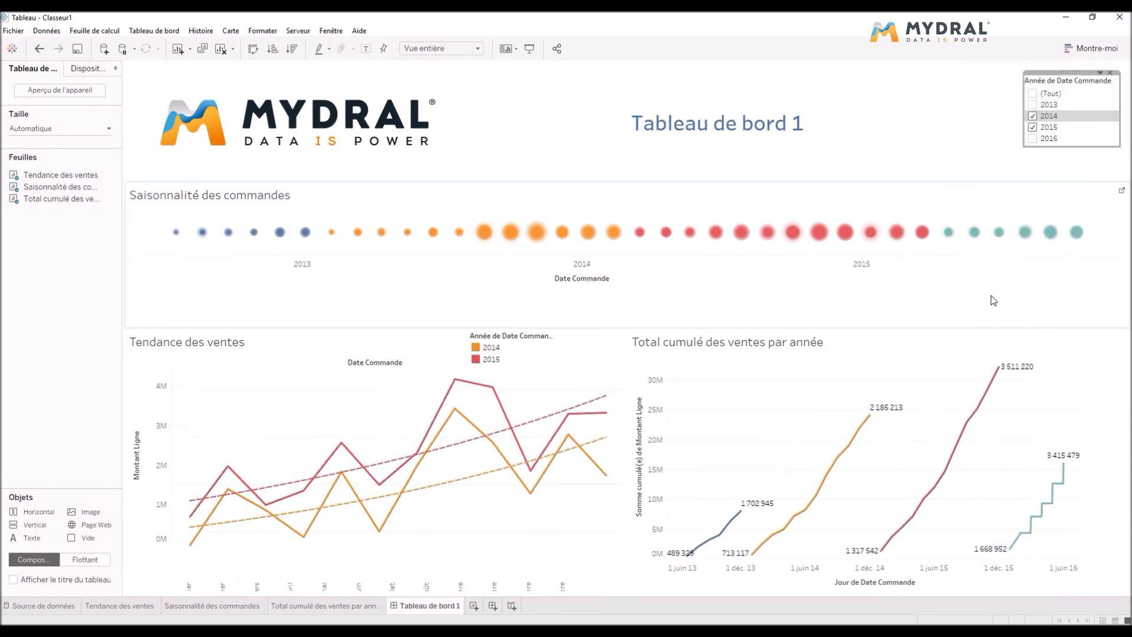
# Step: Move the floating Année de Date Commande filter onto the lower-right corner of the Tendance des ventes chart
pyautogui.moveTo(1072, 74); pyautogui.dragTo(578, 499)
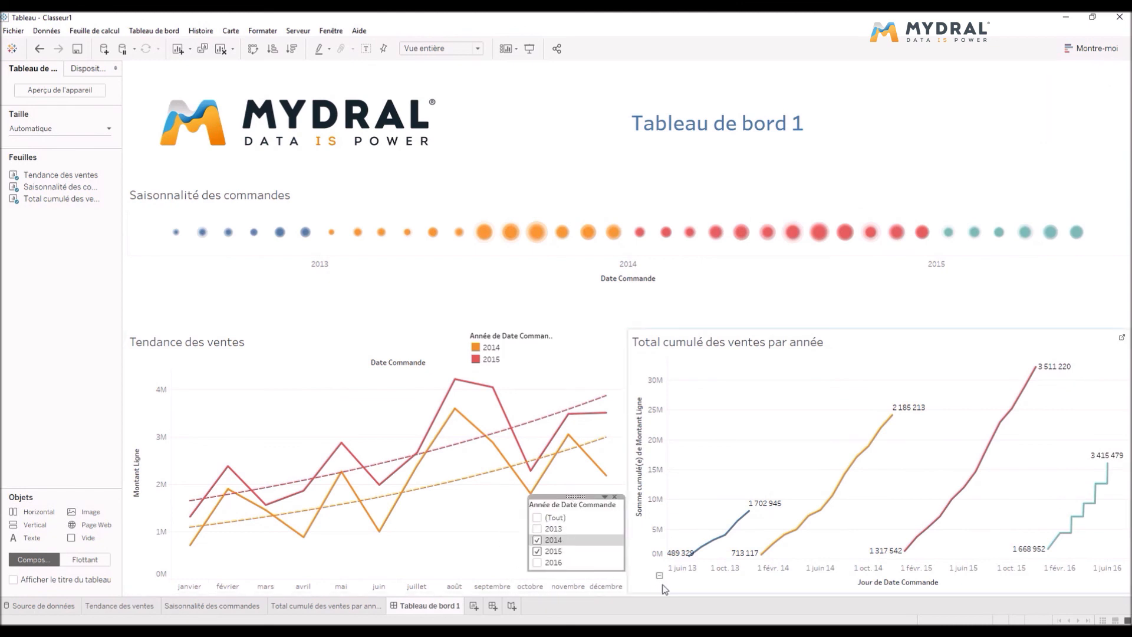
# Step: Rename the dashboard Tableau de bord 1 as "Evolution des ventes"
pyautogui.doubleClick(422, 614)
pyautogui.moveTo(436, 601)
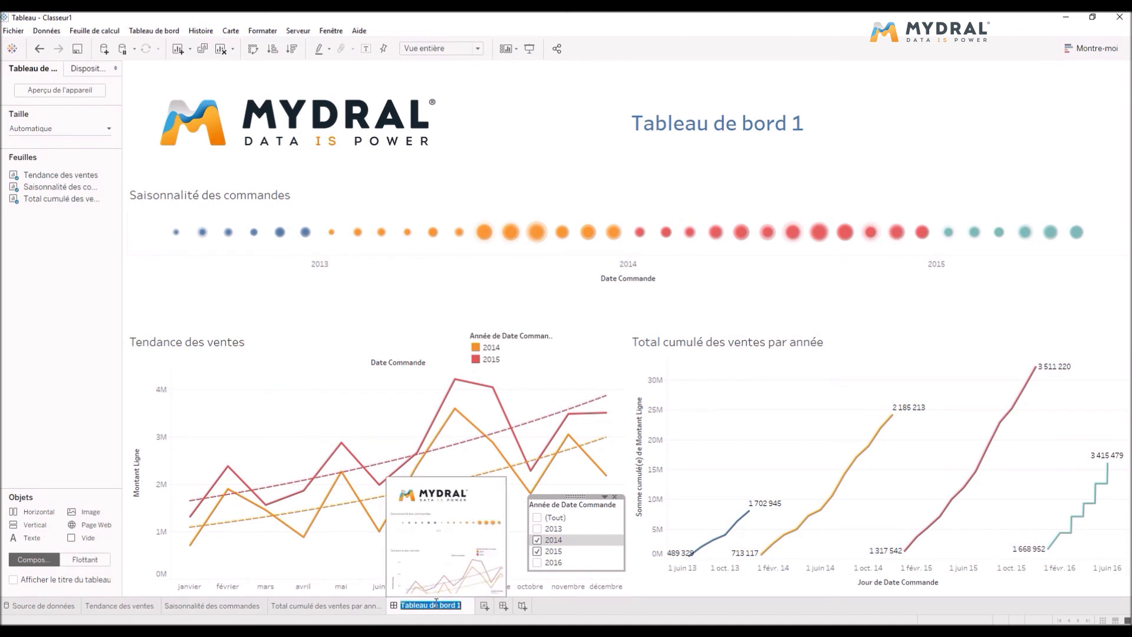
pyautogui.write('E')
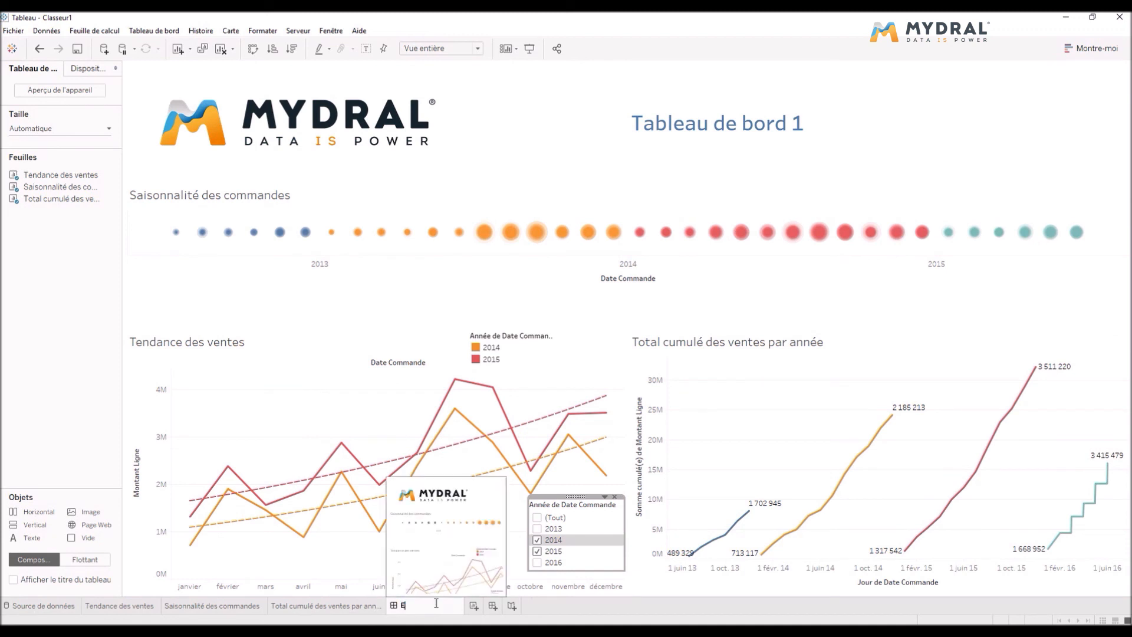
pyautogui.write('volution des ventes')
pyautogui.press('Return')
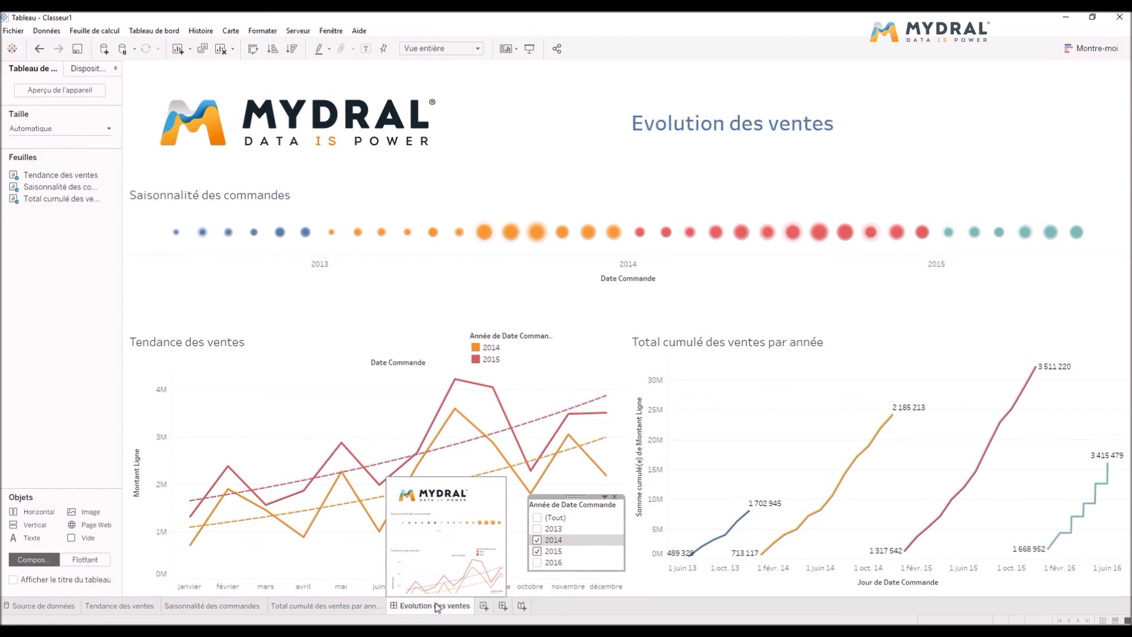
pyautogui.click(1039, 144)
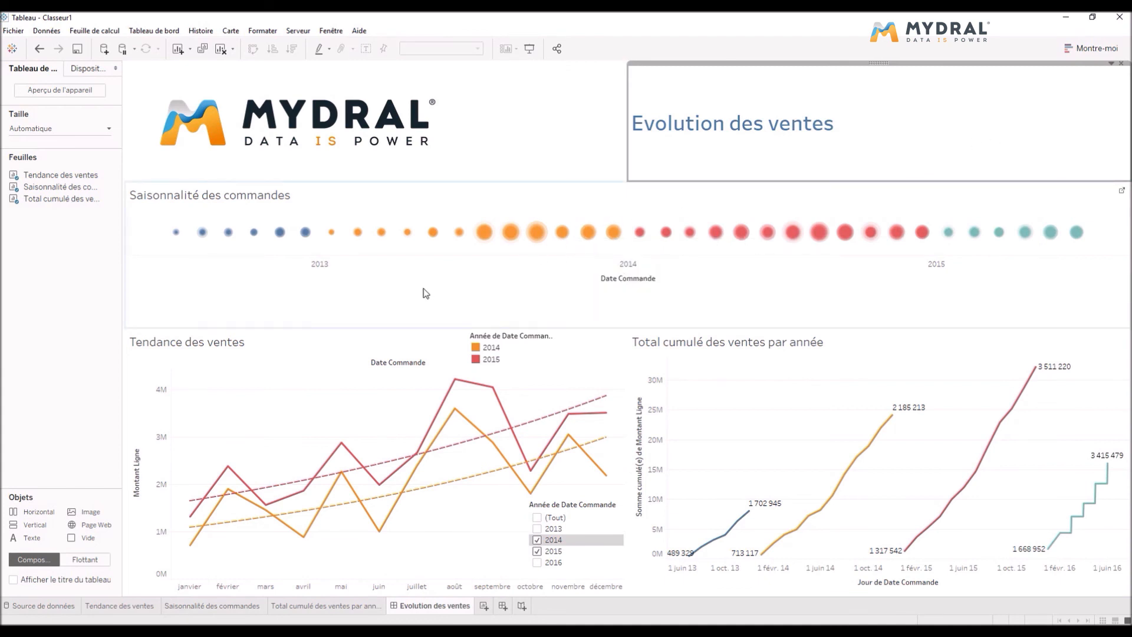
# Step: Examine the order date and total amount details of several 2013, 2014 and 2015 marks in Saisonnalité des commandes
pyautogui.moveTo(222, 243)
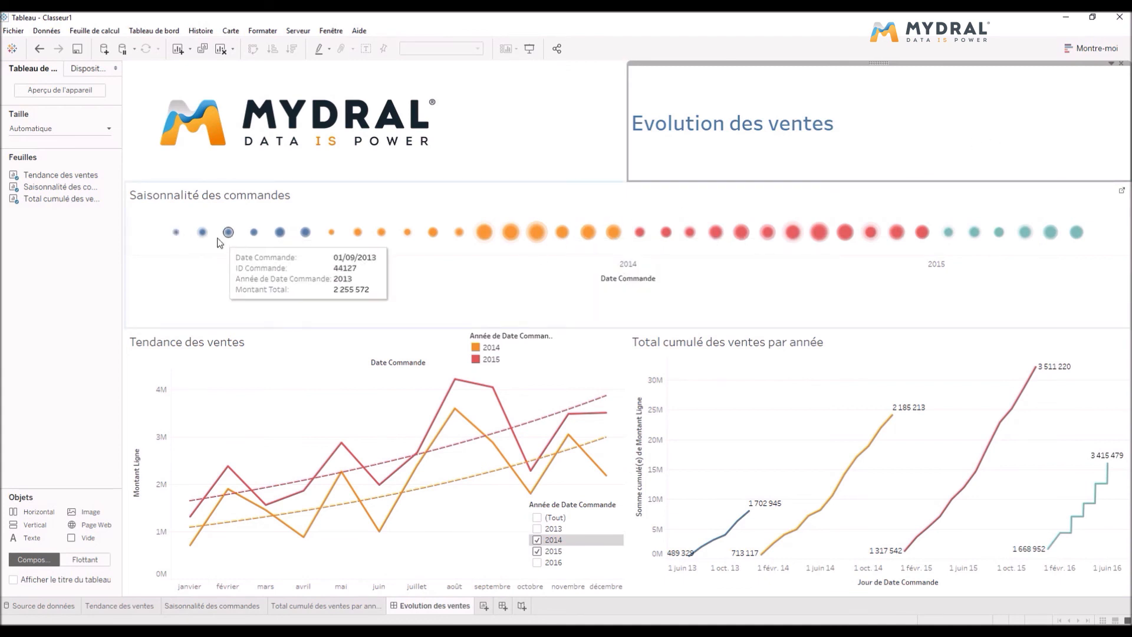
pyautogui.moveTo(259, 239)
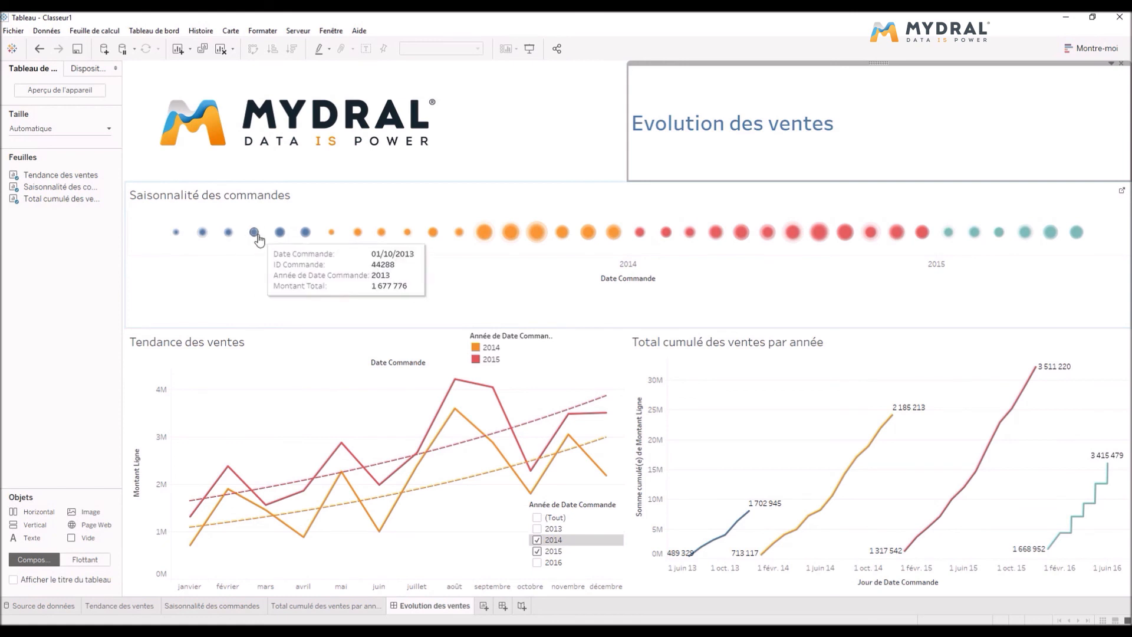
pyautogui.moveTo(306, 238)
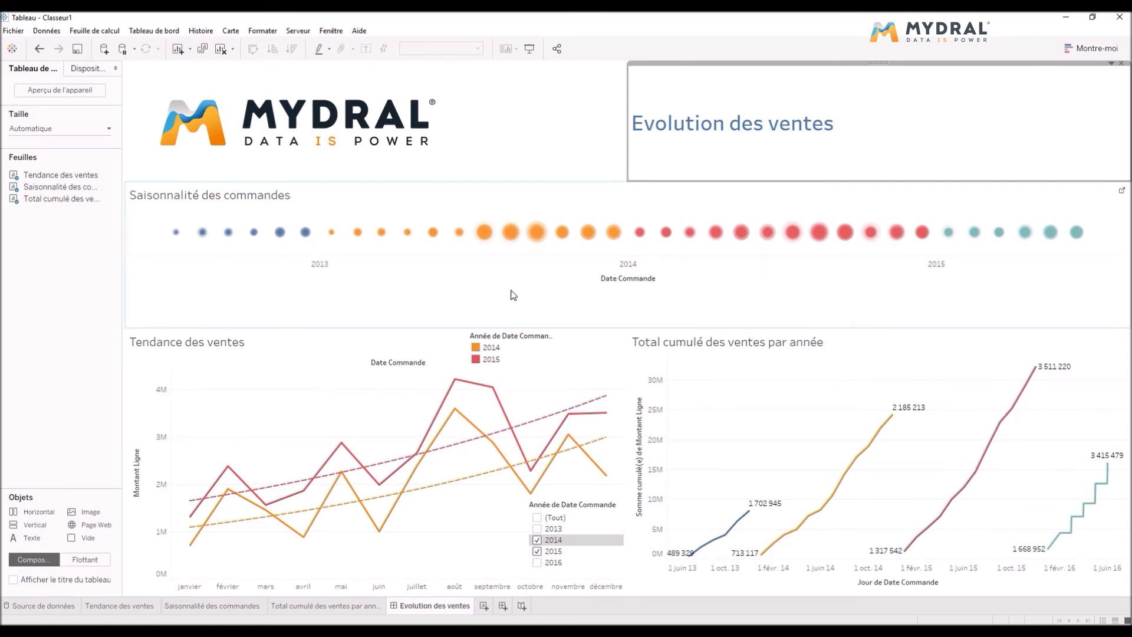
pyautogui.moveTo(536, 246)
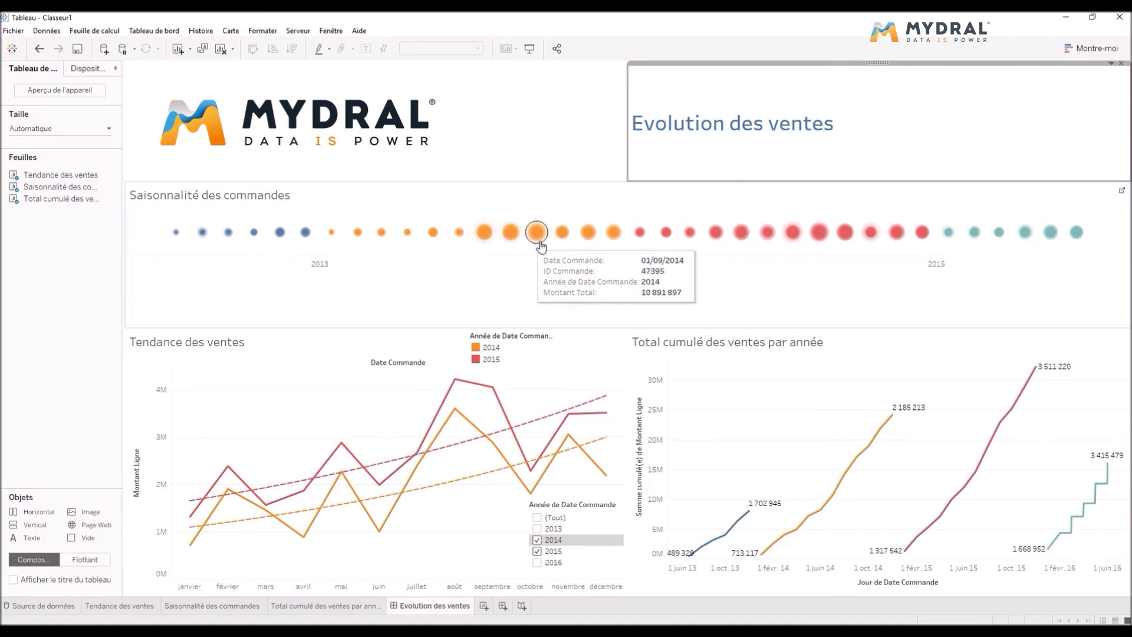
pyautogui.moveTo(788, 239)
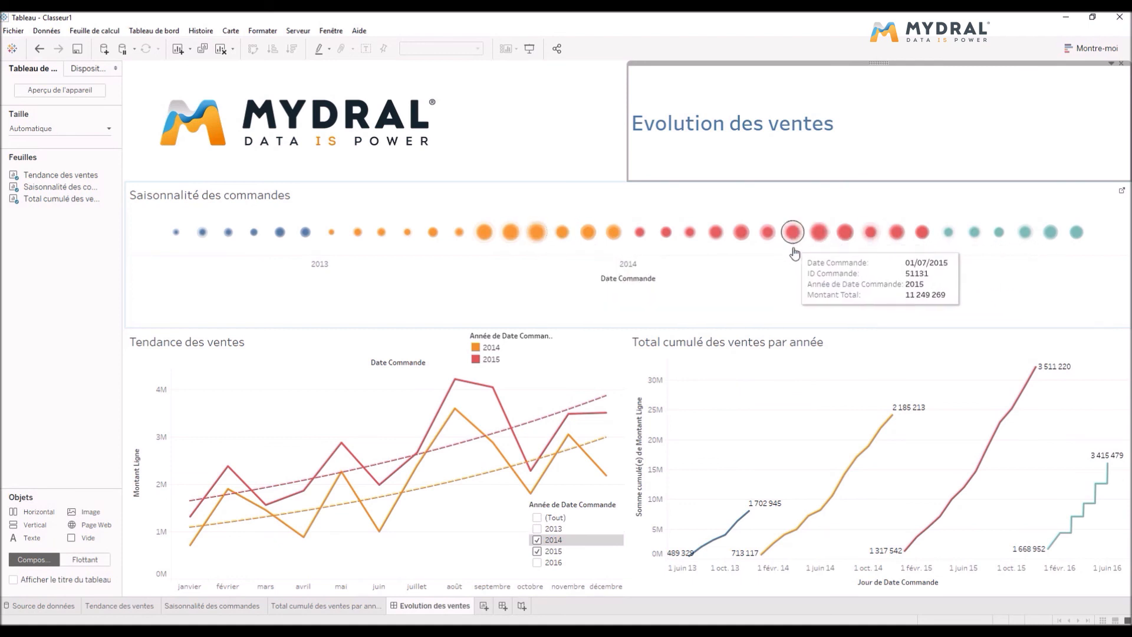